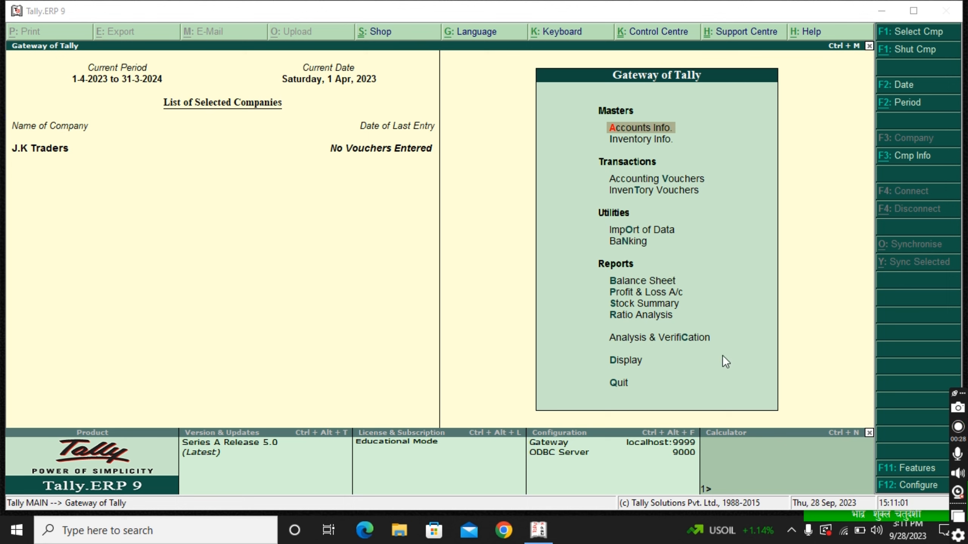
Step: Start a new purchase voucher and enter the supplier invoice number, keeping the invoice date at 1-Apr-2023
{"action": "left_click", "coordinate": [723, 361]}
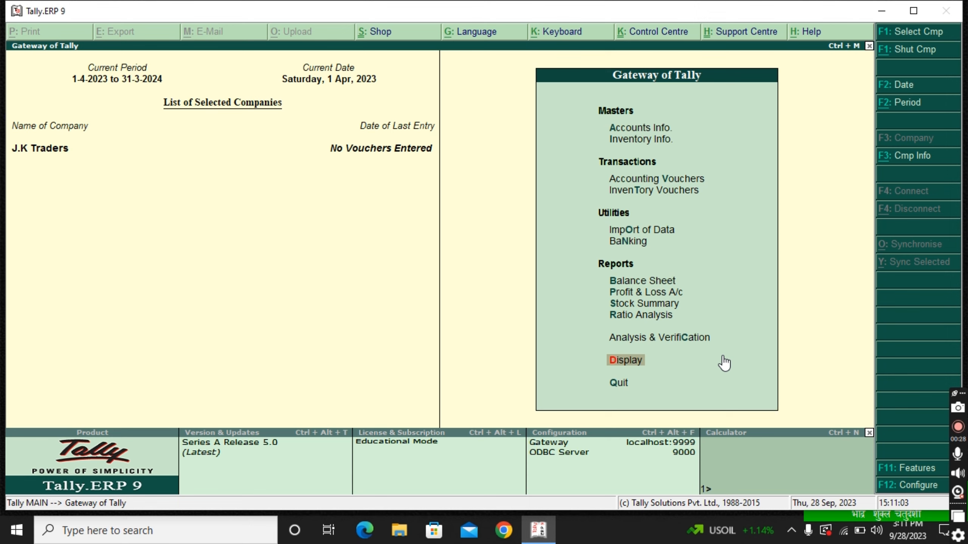
{"action": "key", "text": "v"}
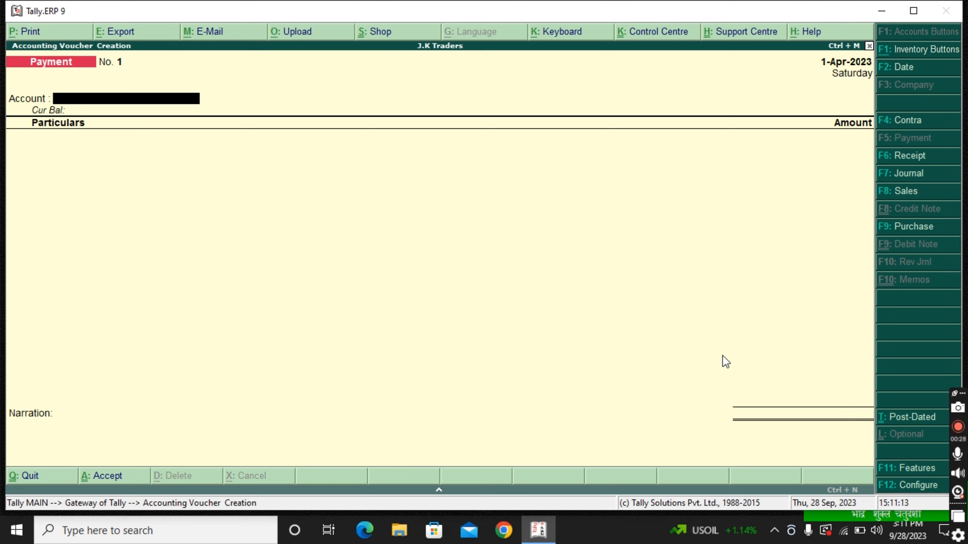
{"action": "key", "text": "space"}
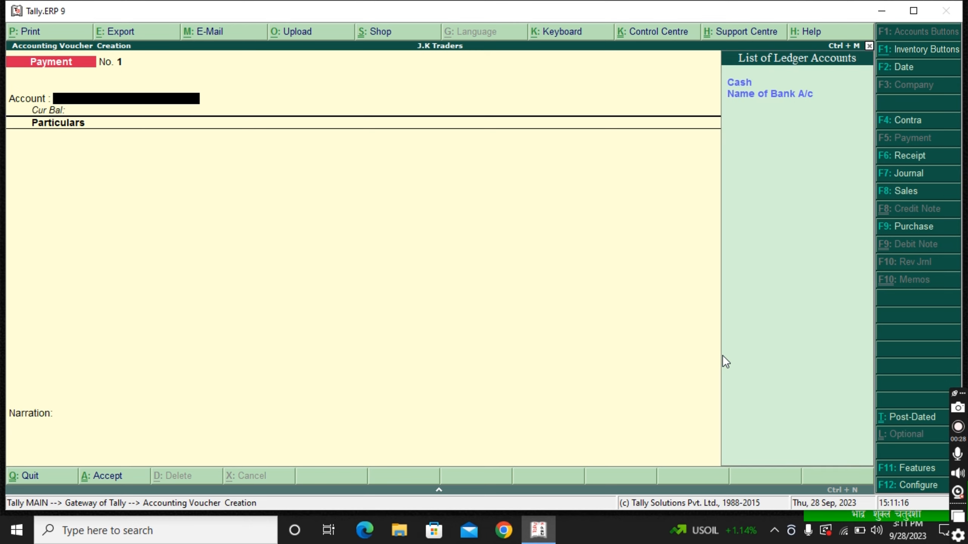
{"action": "key", "text": "F9"}
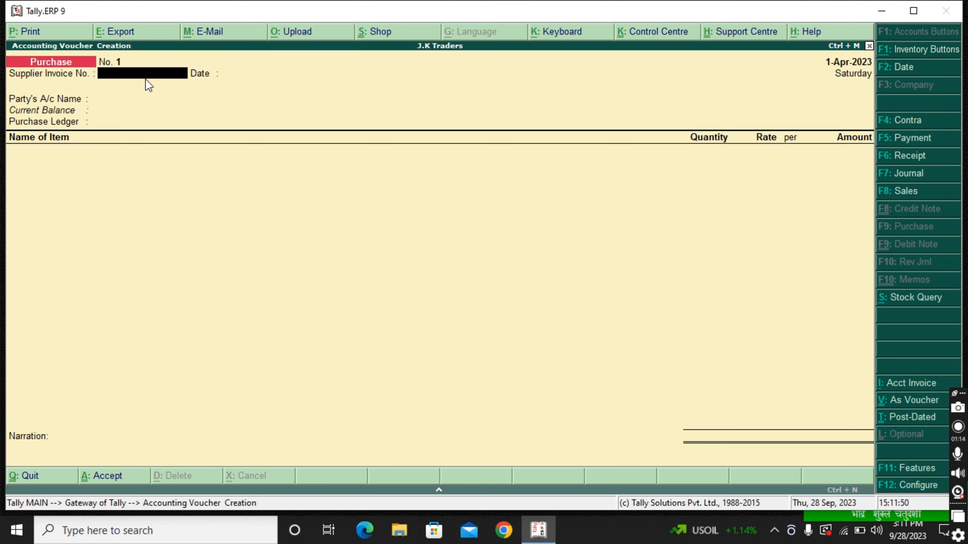
{"action": "type", "text": "789798"}
{"action": "key", "text": "Return"}
{"action": "key", "text": "Return"}
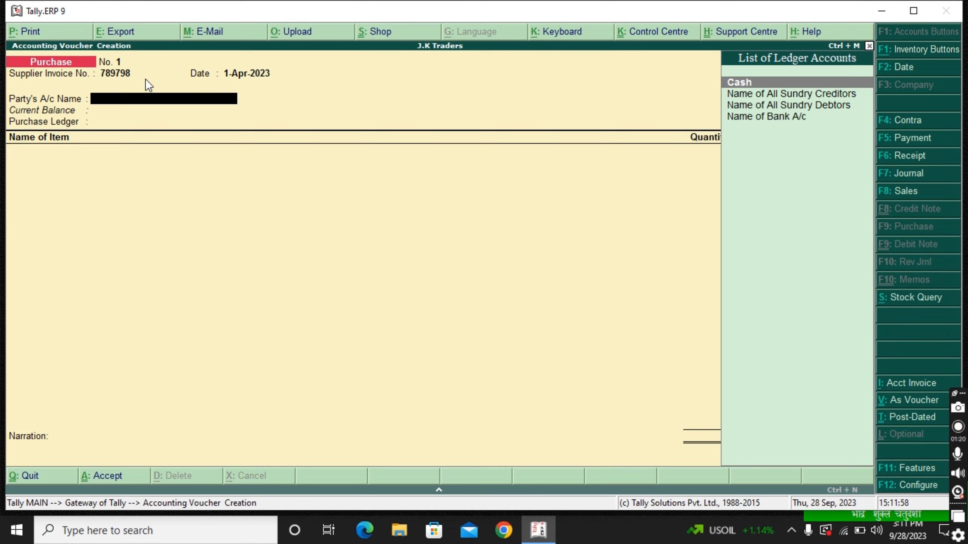
Step: Set the party account to Cash, leave the remaining party details at their defaults, and choose Purchase A\c as the purchase ledger
{"action": "type", "text": "Ca"}
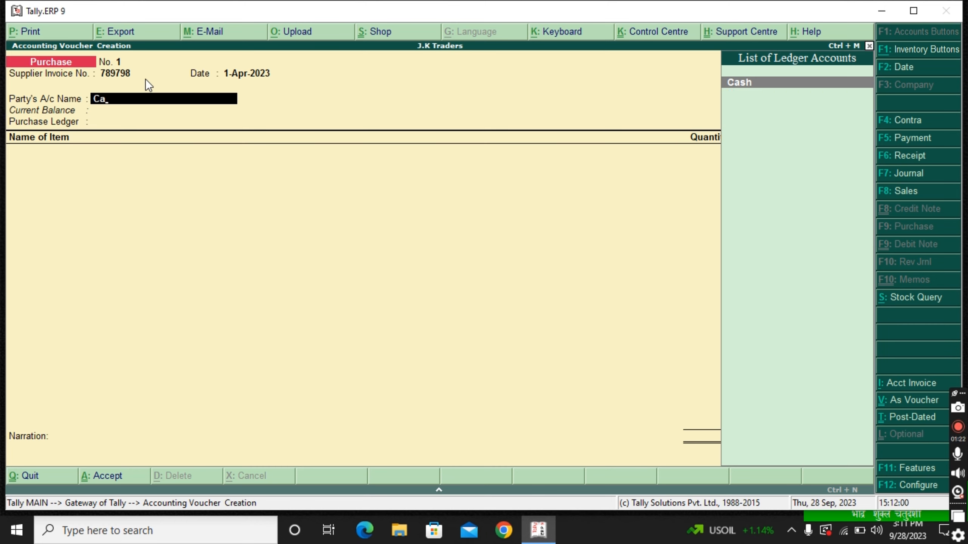
{"action": "type", "text": "sh"}
{"action": "key", "text": "Return"}
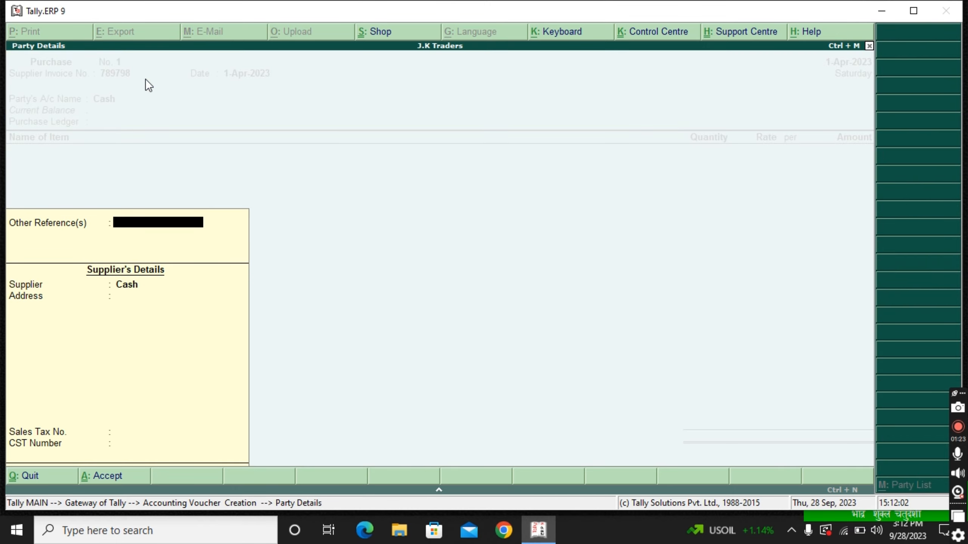
{"action": "key", "text": "Return"}
{"action": "key", "text": "Return"}
{"action": "key", "text": "Return"}
{"action": "key", "text": "Return"}
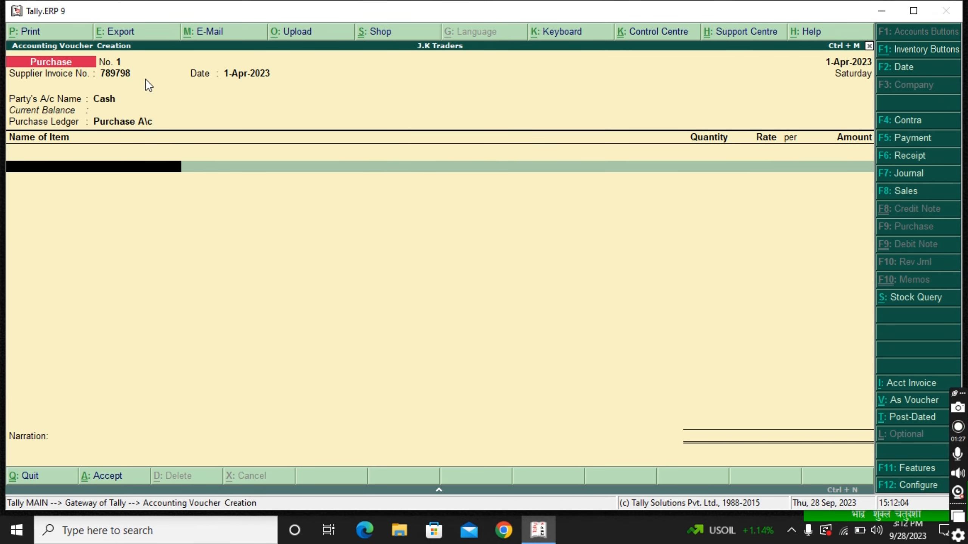
{"action": "key", "text": "BackSpace"}
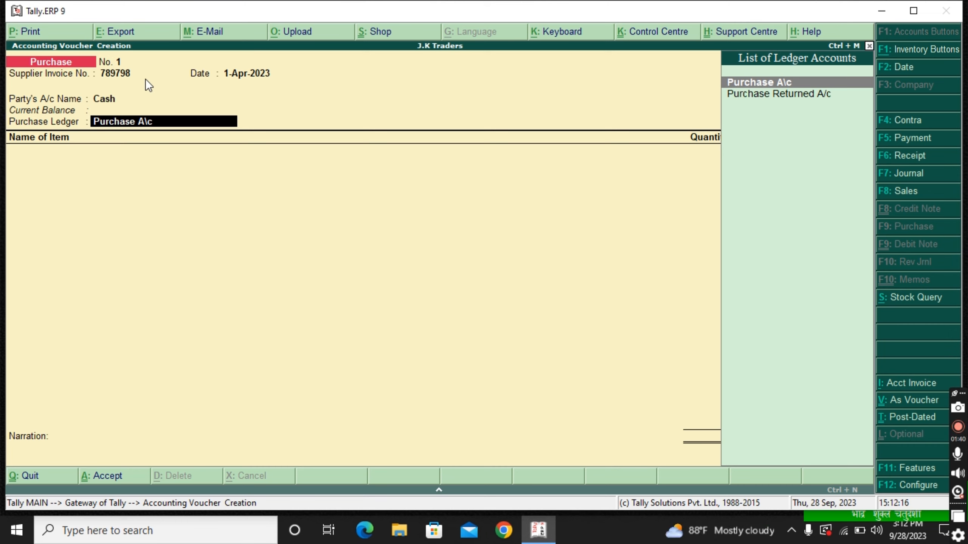
{"action": "key", "text": "Return"}
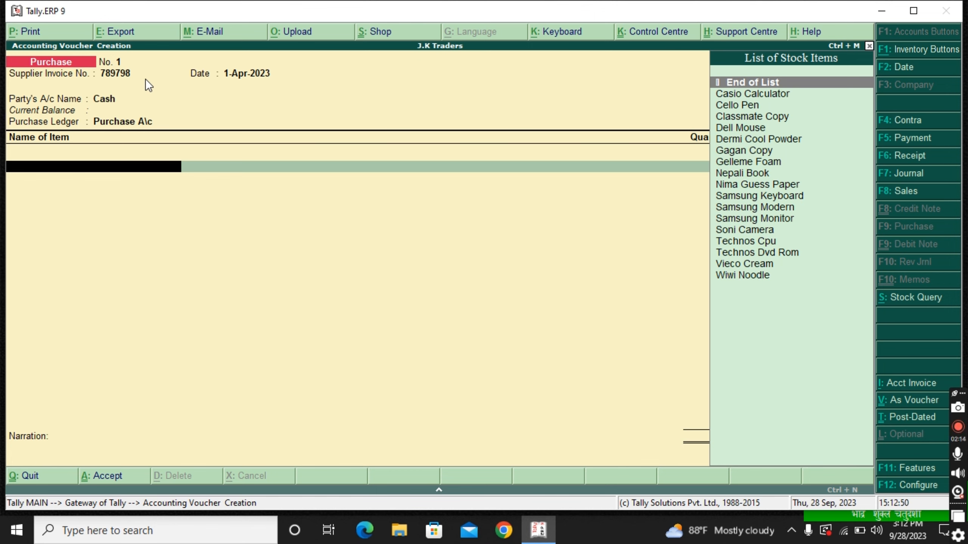
Step: Add the stock item Casio Calculator with a quantity of 100 pcs at a rate of 1,200 per pcs
{"action": "key", "text": "Down"}
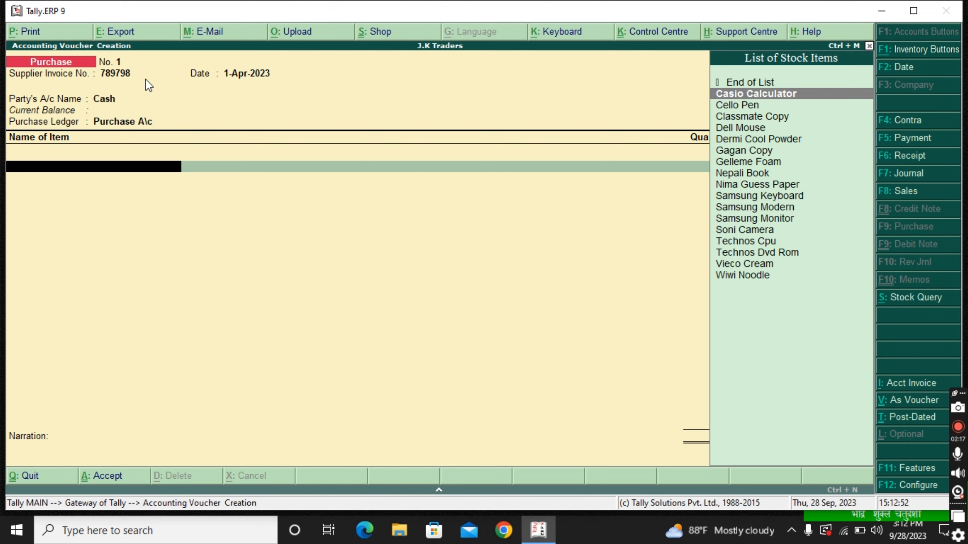
{"action": "key", "text": "Return"}
{"action": "type", "text": "100"}
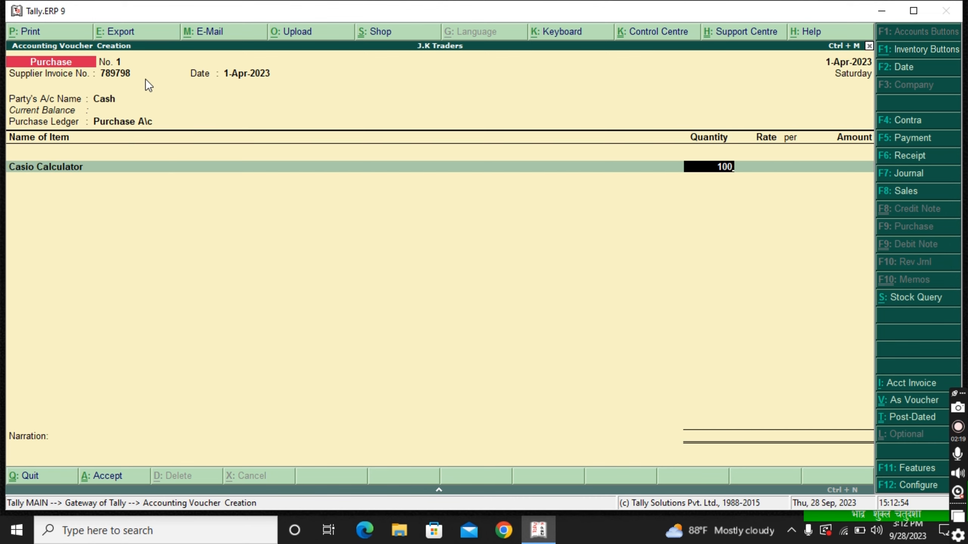
{"action": "key", "text": "Return"}
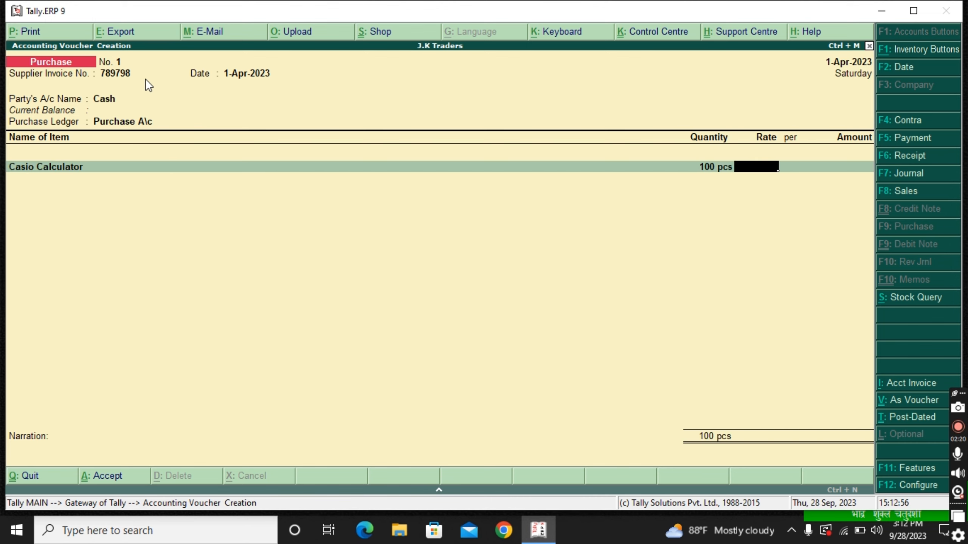
{"action": "type", "text": "1200"}
{"action": "key", "text": "Return"}
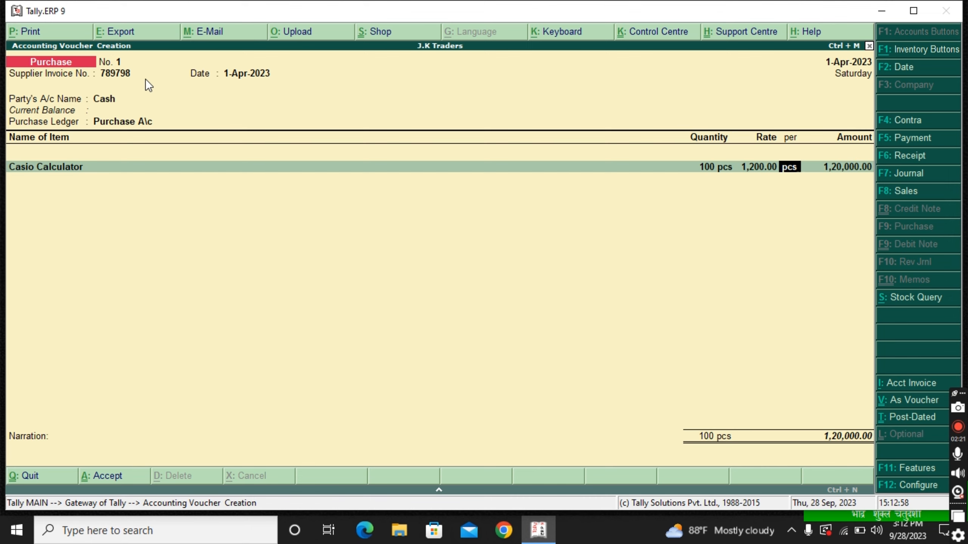
{"action": "key", "text": "Return"}
{"action": "key", "text": "Return"}
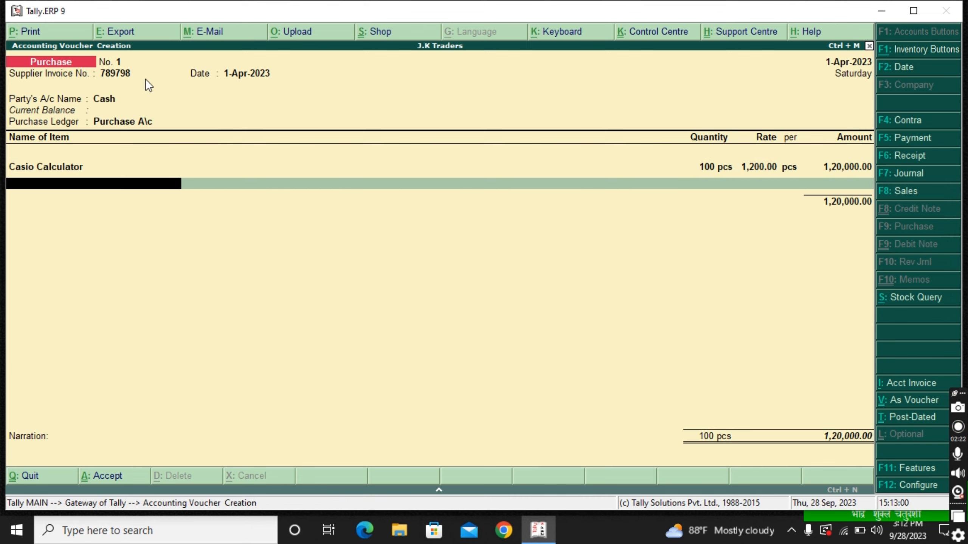
Step: Add the stock item Gagan Copy with a quantity of 1,500 dzn at a rate of 350 per dzn
{"action": "type", "text": "G"}
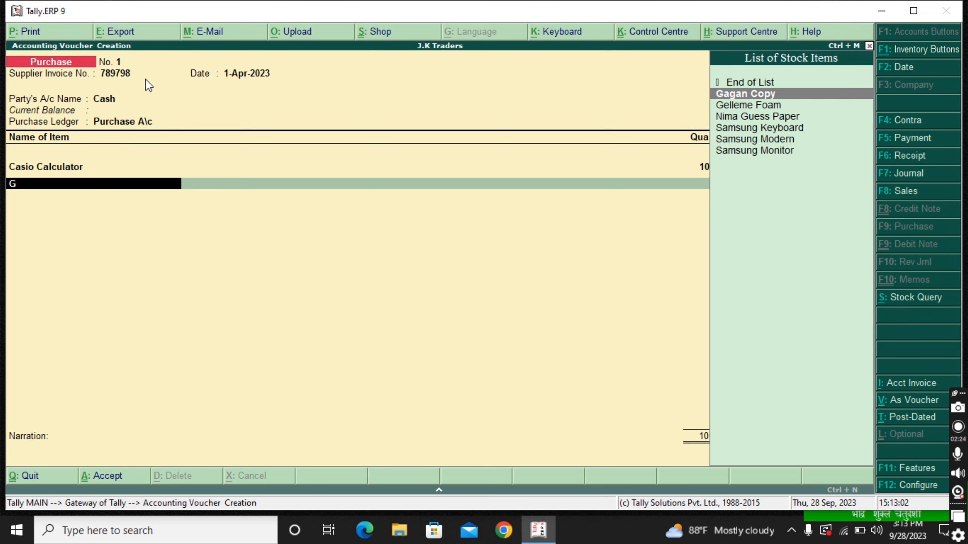
{"action": "key", "text": "Return"}
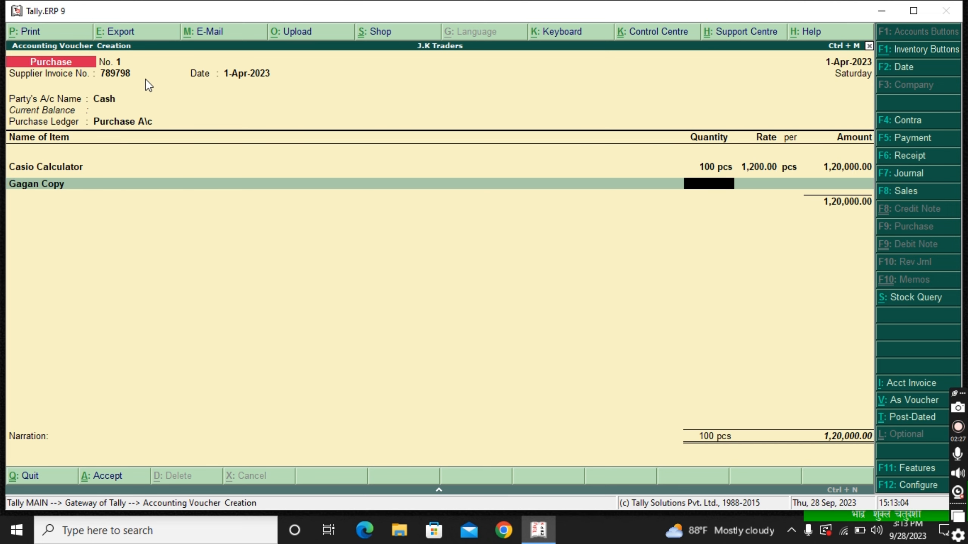
{"action": "type", "text": "1,50"}
{"action": "type", "text": "0"}
{"action": "key", "text": "Return"}
{"action": "type", "text": "3"}
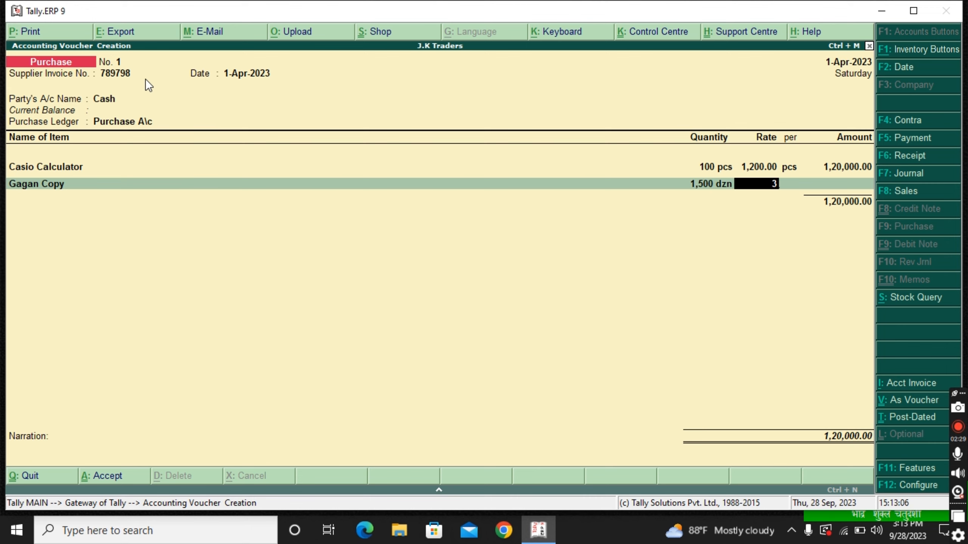
{"action": "type", "text": "50"}
{"action": "key", "text": "Return"}
{"action": "key", "text": "Return"}
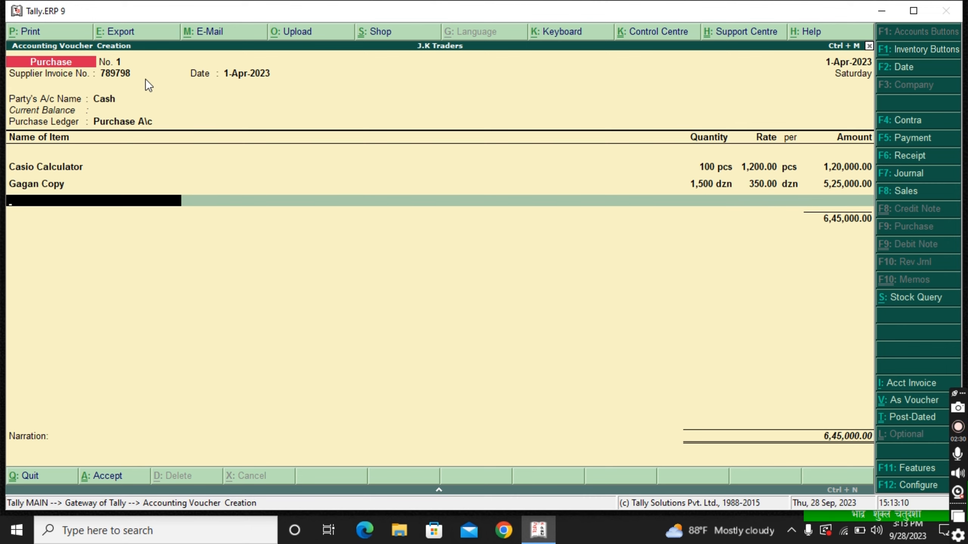
Step: Add the stock item Classmate Copy with a quantity of 2,000 dzn at a rate of 800 per dzn
{"action": "type", "text": "Cl"}
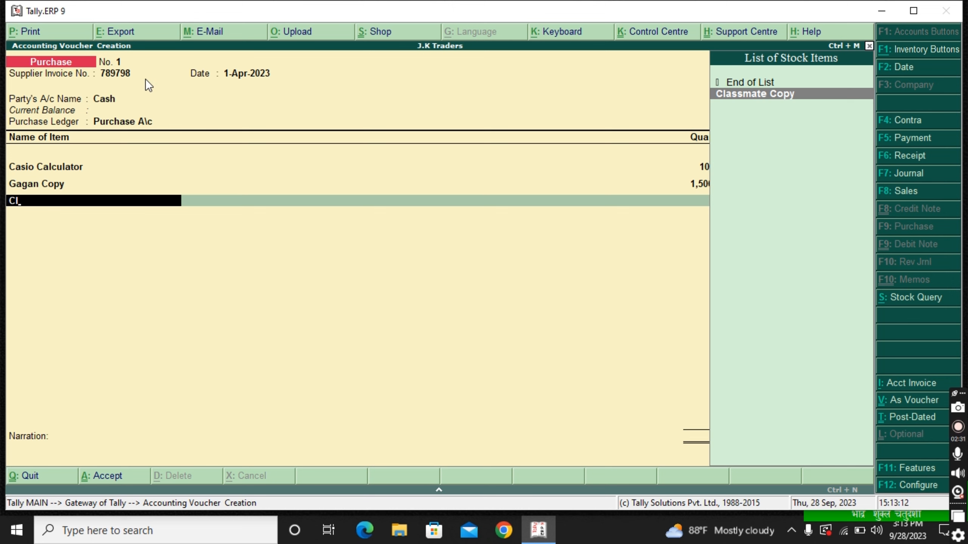
{"action": "key", "text": "Return"}
{"action": "type", "text": "2000"}
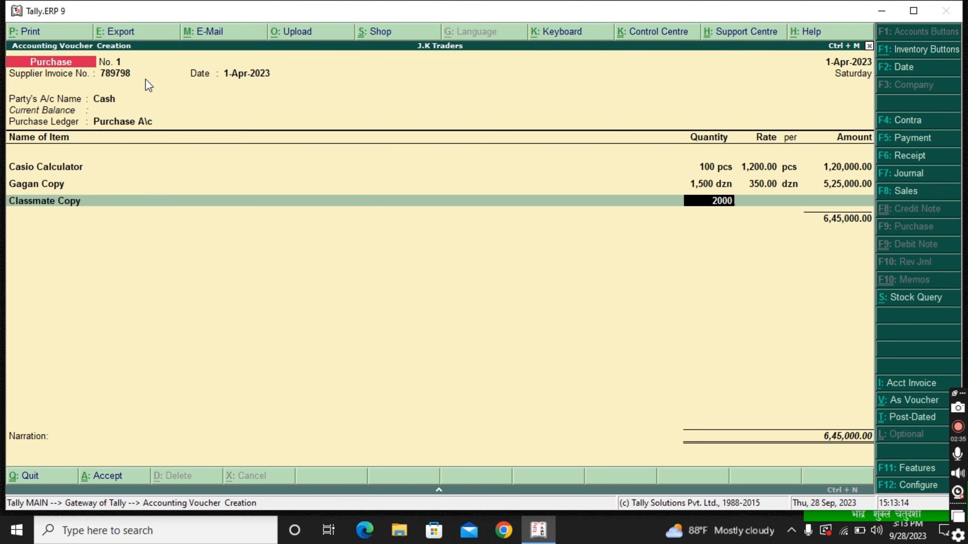
{"action": "key", "text": "Return"}
{"action": "type", "text": "800"}
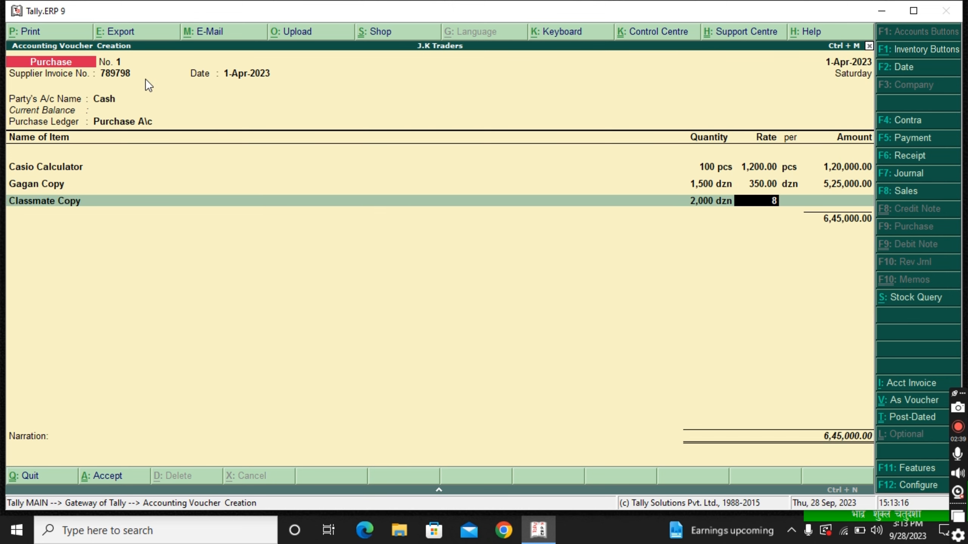
{"action": "key", "text": "Return"}
{"action": "key", "text": "Return"}
{"action": "key", "text": "Return"}
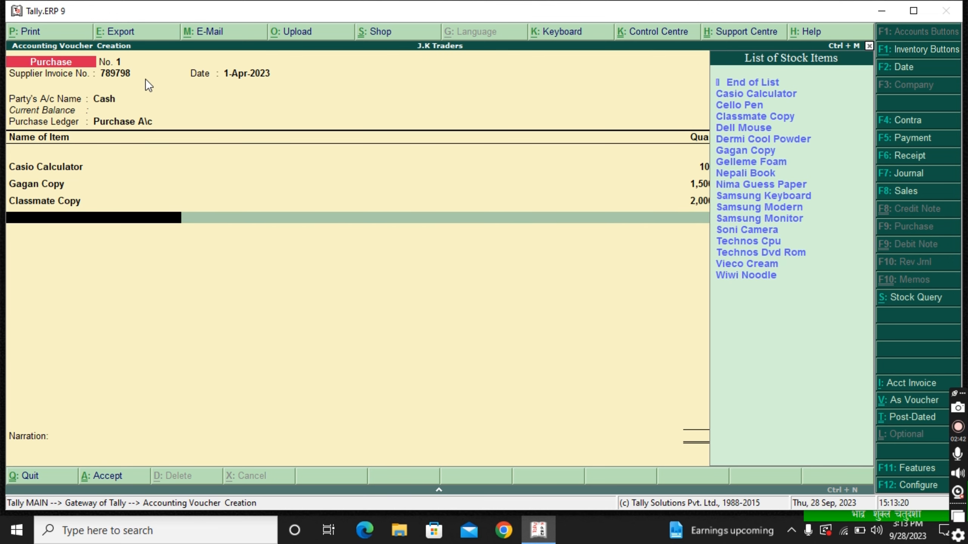
Step: Add the stock item Cello Pen with a quantity of 200 pkt at a rate of 80 per pkt
{"action": "key", "text": "Down"}
{"action": "key", "text": "Down"}
{"action": "key", "text": "Up"}
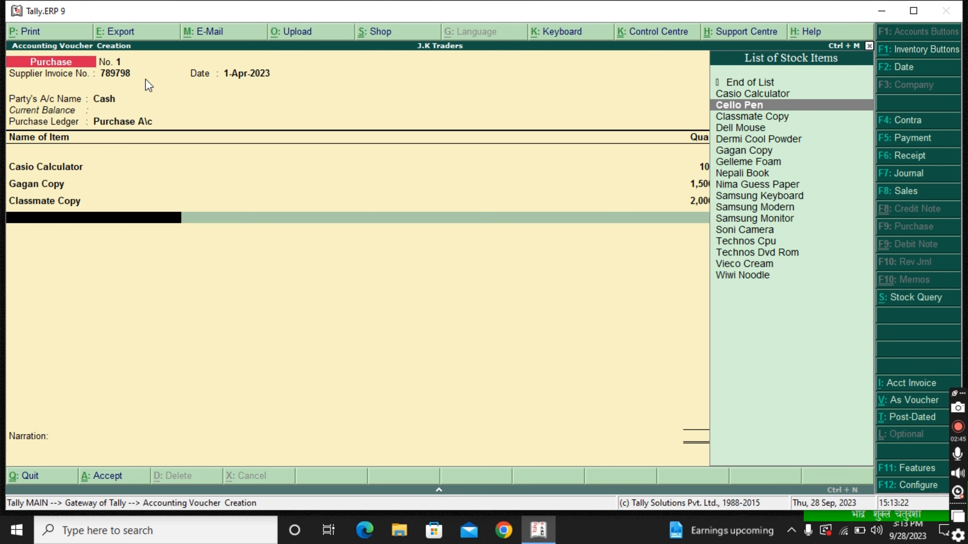
{"action": "key", "text": "Return"}
{"action": "type", "text": "200"}
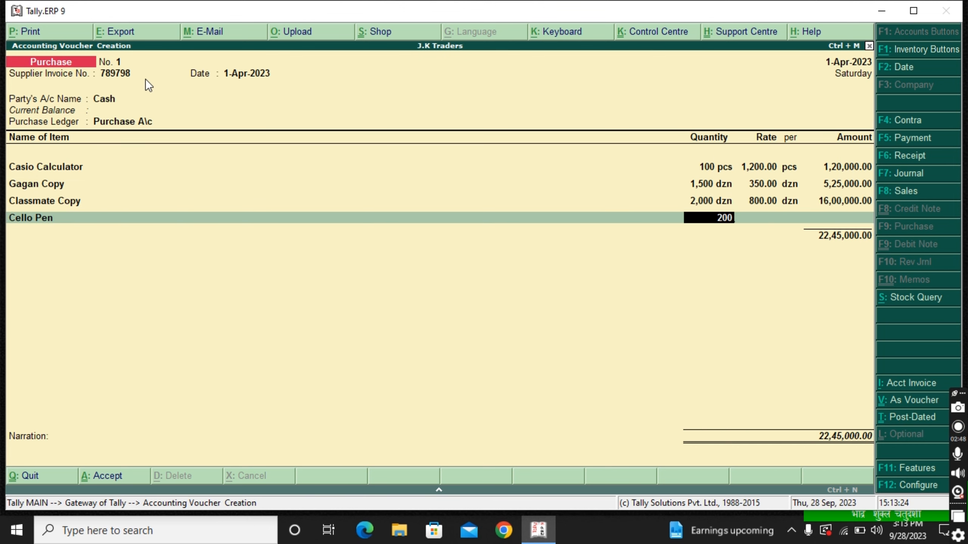
{"action": "key", "text": "Return"}
{"action": "type", "text": "8"}
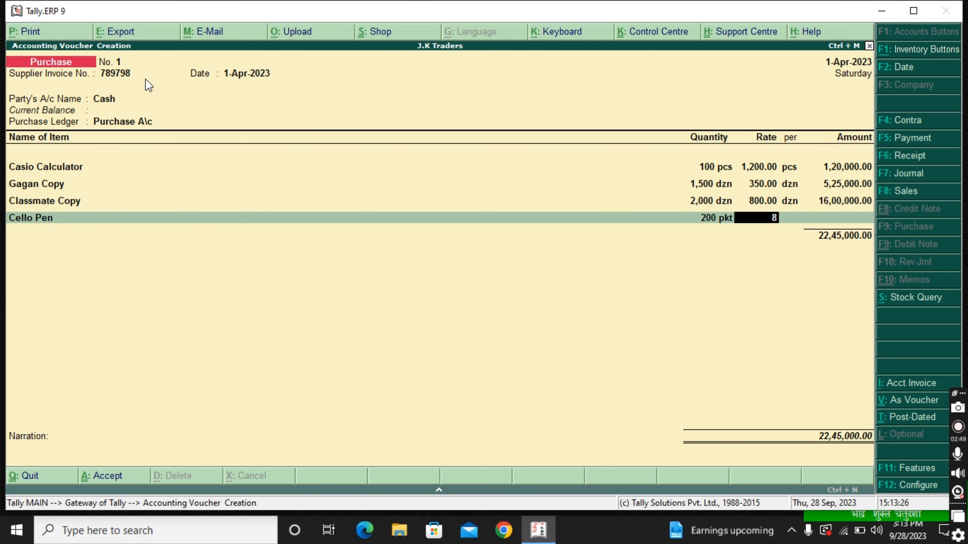
{"action": "type", "text": "0"}
{"action": "key", "text": "Return"}
{"action": "key", "text": "Return"}
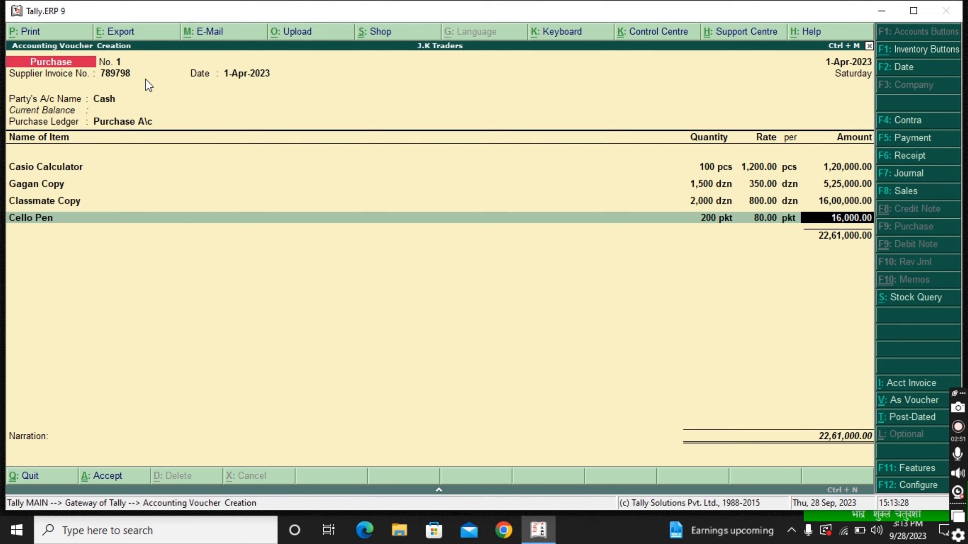
{"action": "key", "text": "Return"}
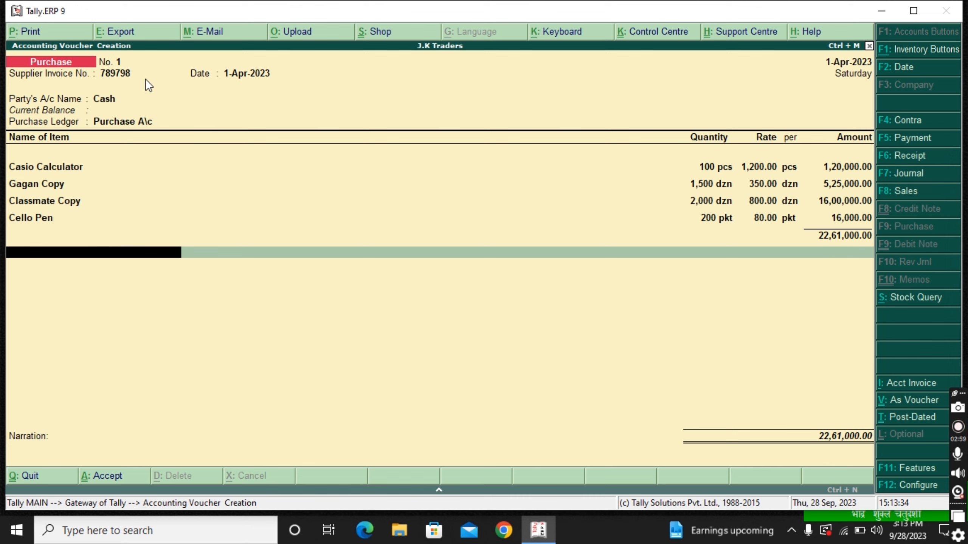
Step: Close the item list and add the Discount Received A/c ledger with a rate of -8%
{"action": "type", "text": "Dis"}
{"action": "key", "text": "Down"}
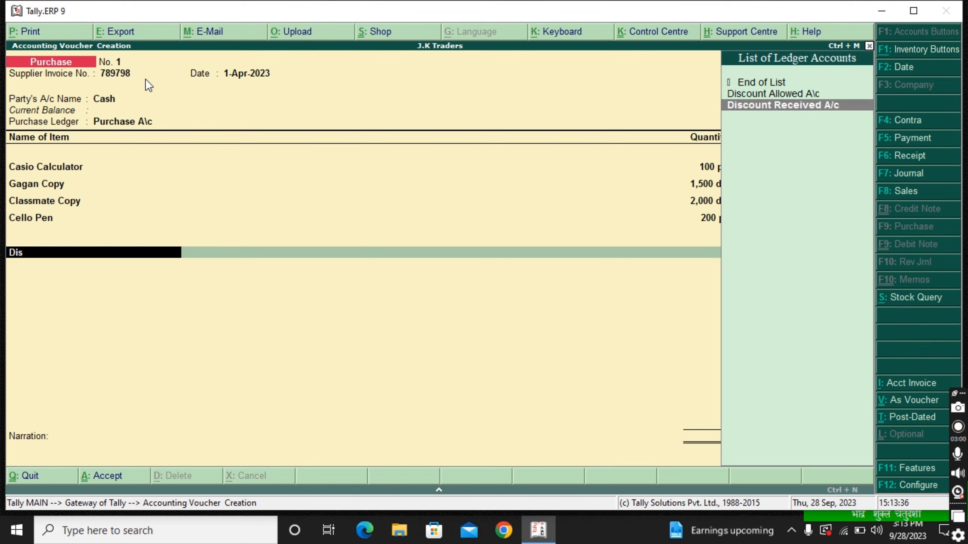
{"action": "key", "text": "Return"}
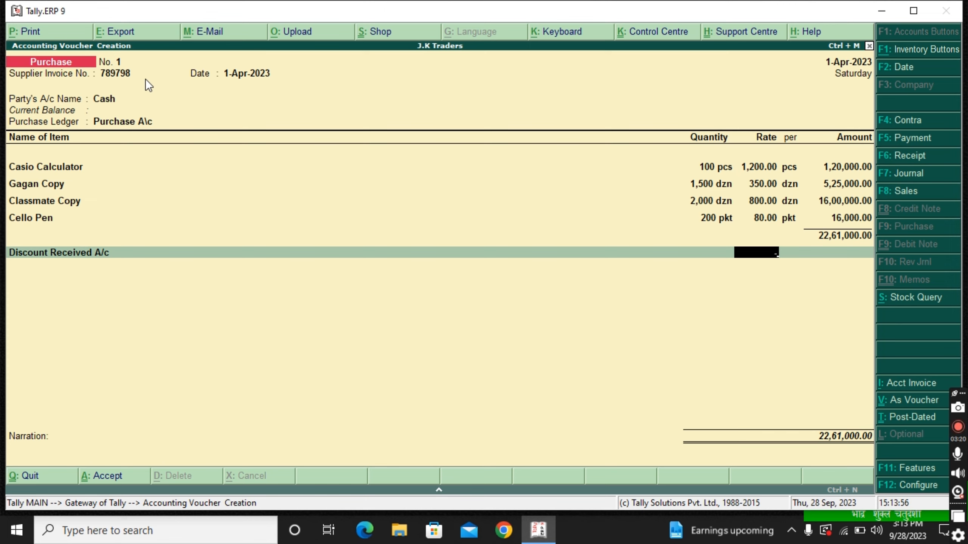
{"action": "type", "text": "-8"}
{"action": "key", "text": "Return"}
{"action": "key", "text": "Return"}
Step: Add the Vat A/c ledger at 13% below the discount and finish the ledger entries
{"action": "type", "text": "Va"}
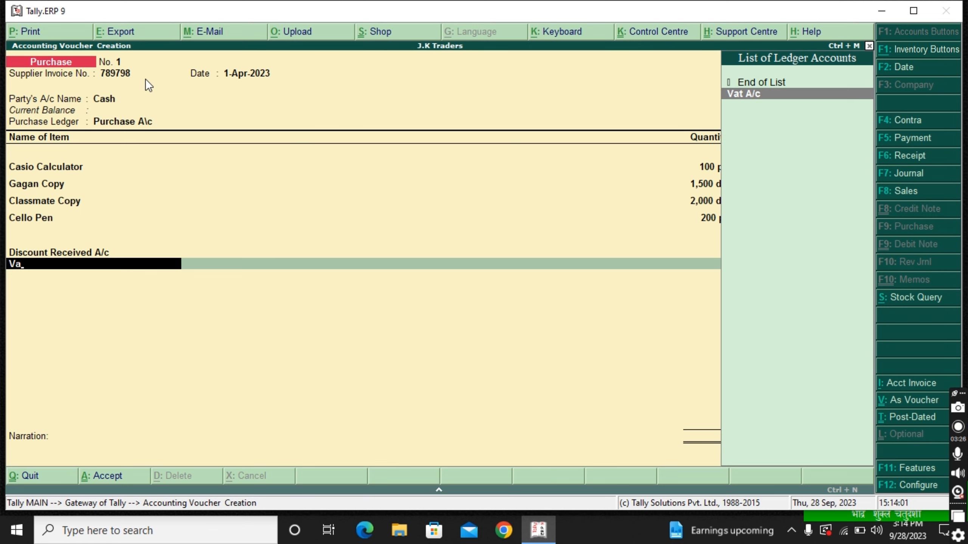
{"action": "key", "text": "Return"}
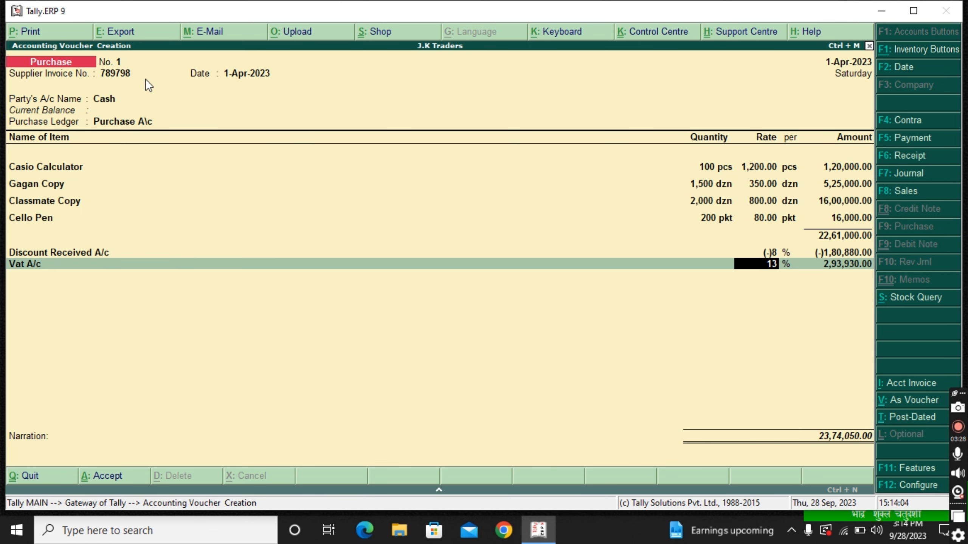
{"action": "key", "text": "Return"}
{"action": "key", "text": "Return"}
{"action": "key", "text": "Return"}
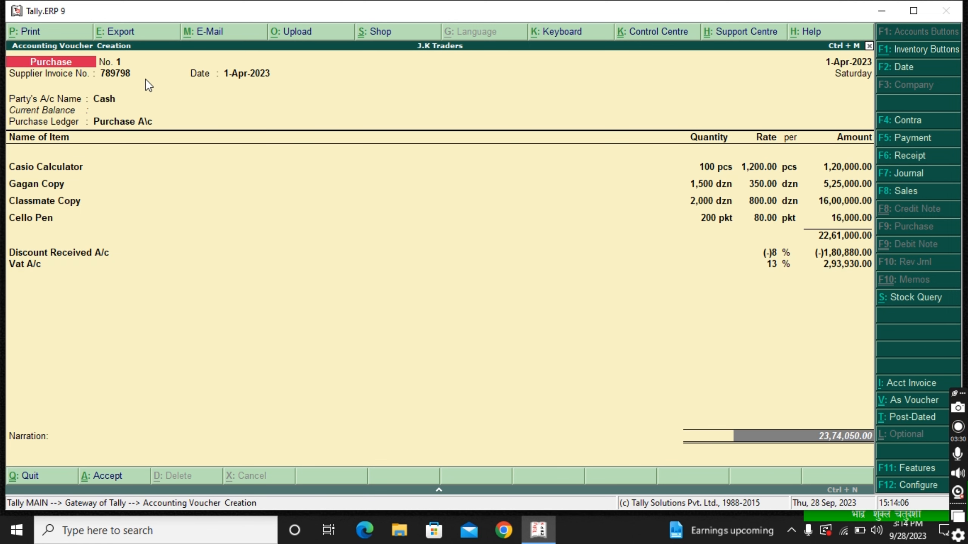
Step: Enter the narration "being purchase the following items on cash" and save the cash purchase voucher
{"action": "key", "text": "Return"}
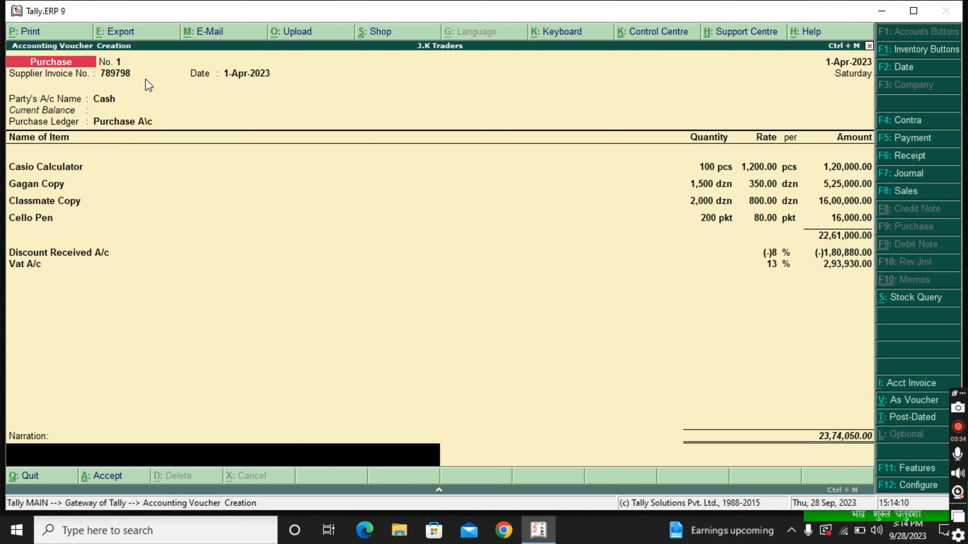
{"action": "type", "text": "being purchase the fo"}
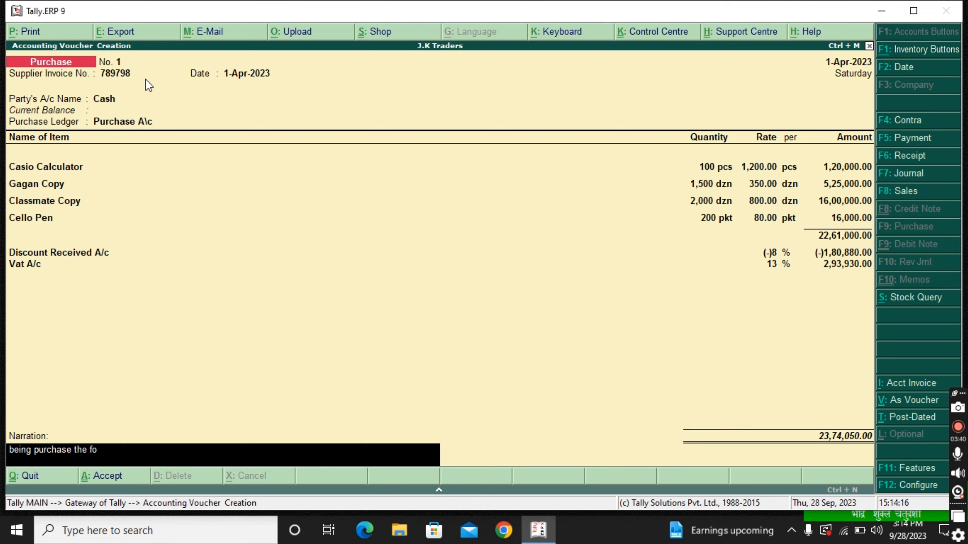
{"action": "type", "text": "llowing items on cah"}
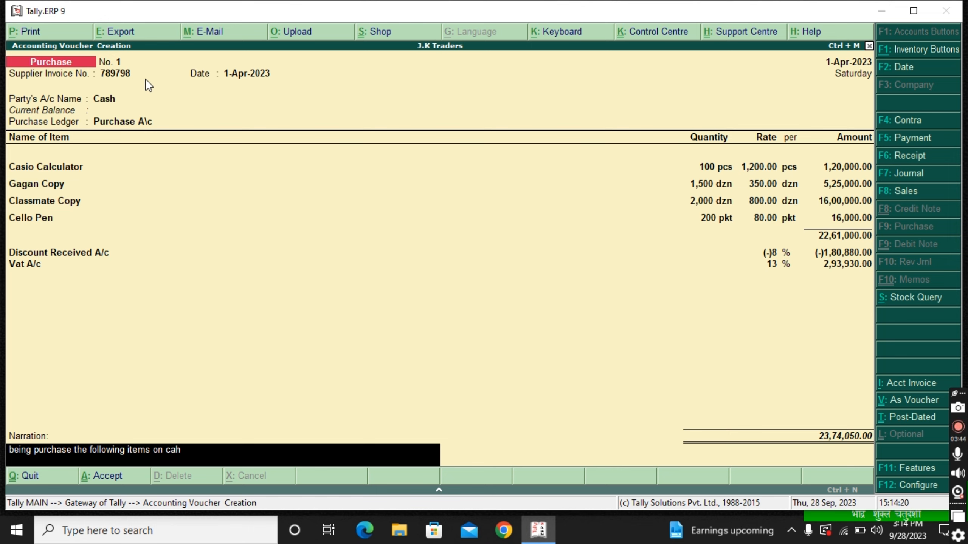
{"action": "key", "text": "BackSpace"}
{"action": "type", "text": "s"}
{"action": "key", "text": "Return"}
{"action": "key", "text": "Return"}
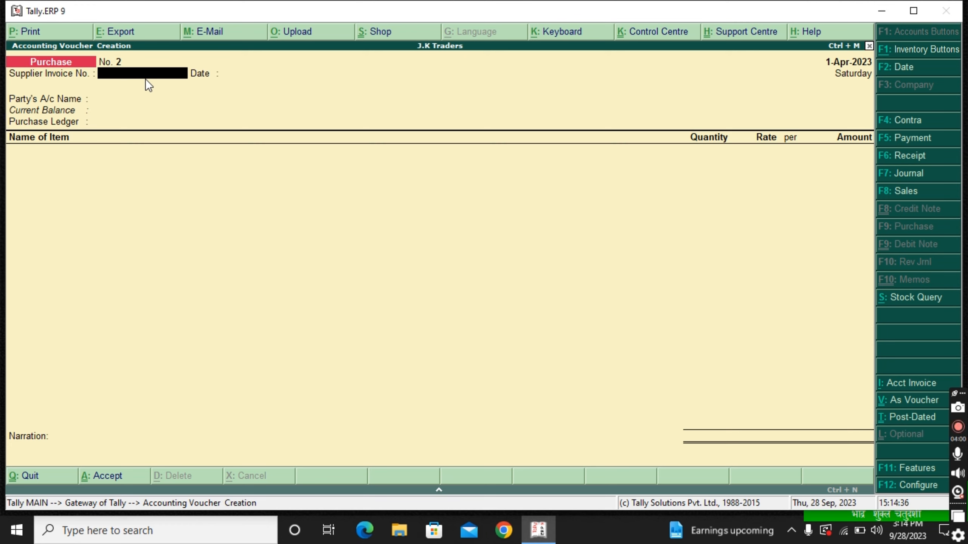
Step: Enter supplier invoice number 1231 on the new purchase voucher and accept the date 1-Apr-2023
{"action": "type", "text": "1231"}
{"action": "key", "text": "Return"}
{"action": "key", "text": "Return"}
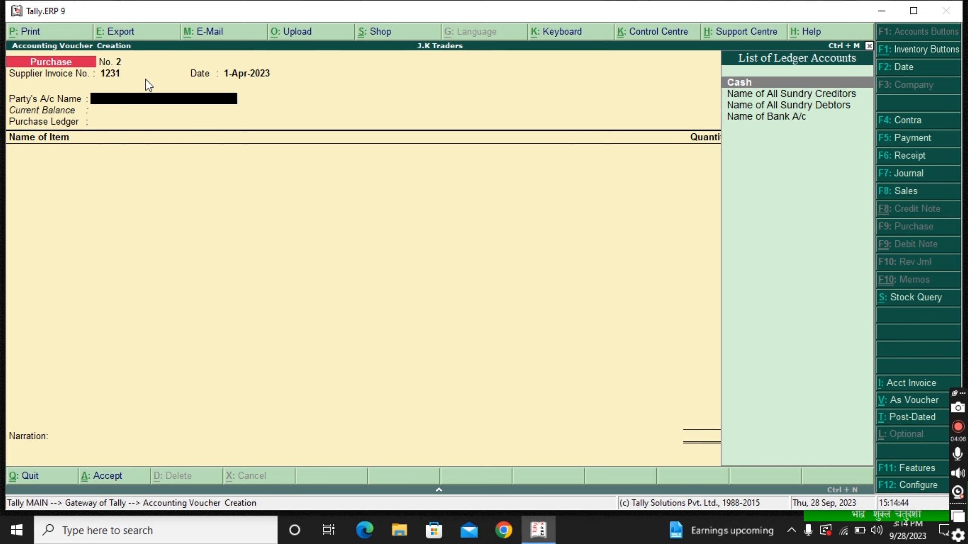
Step: Create a new ledger named J.K Suppliers for the party account, leaving its alias empty
{"action": "key", "text": "alt+c"}
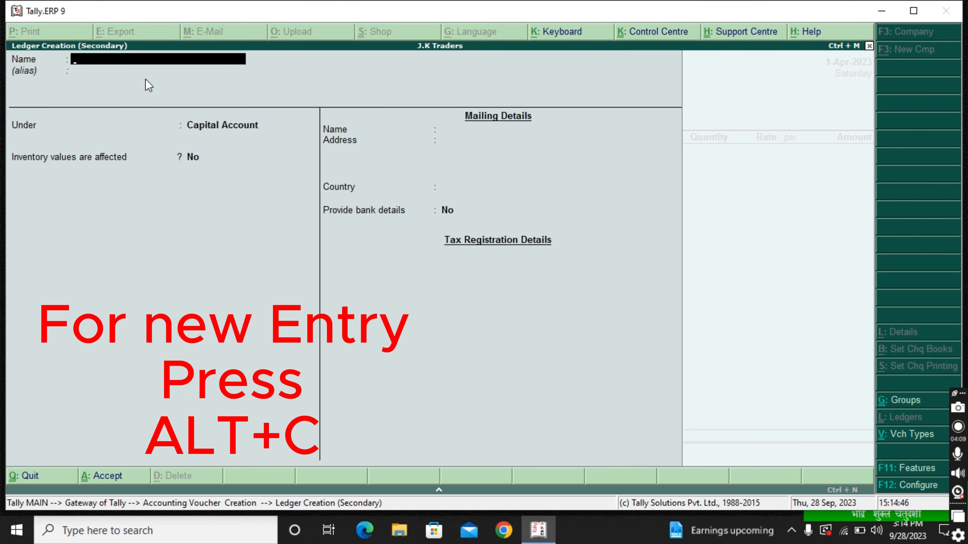
{"action": "type", "text": "J"}
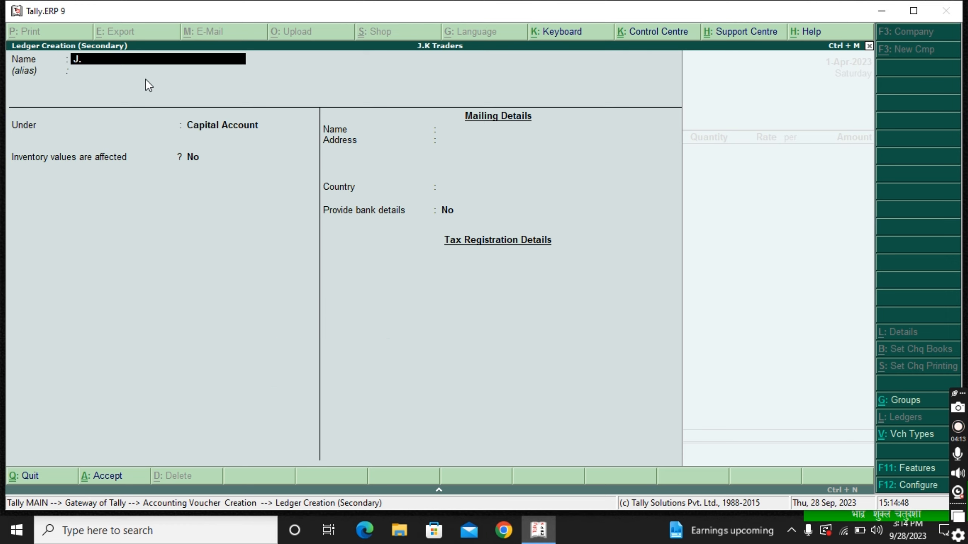
{"action": "type", "text": ".K Syoo"}
{"action": "key", "text": "BackSpace"}
{"action": "key", "text": "BackSpace"}
{"action": "key", "text": "BackSpace"}
{"action": "type", "text": "uppliers"}
{"action": "key", "text": "Return"}
{"action": "key", "text": "Return"}
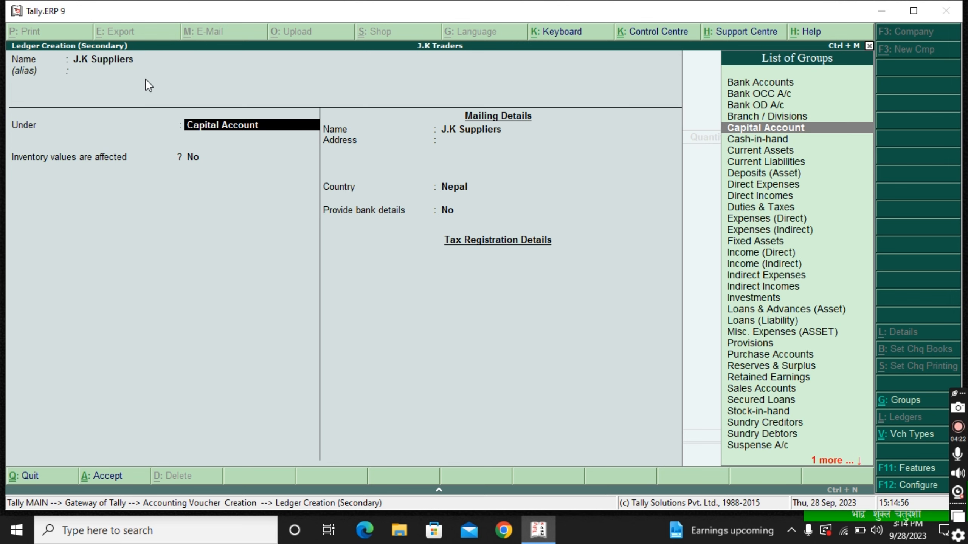
Step: Place the J.K Suppliers ledger under the Sundry Creditors group
{"action": "key", "text": "Down"}
{"action": "key", "text": "Down"}
{"action": "key", "text": "Down"}
{"action": "key", "text": "Down"}
{"action": "key", "text": "Down"}
{"action": "key", "text": "Down"}
{"action": "key", "text": "Down"}
{"action": "key", "text": "Down"}
{"action": "key", "text": "Down"}
{"action": "key", "text": "Down"}
{"action": "key", "text": "Down"}
{"action": "key", "text": "Down"}
{"action": "key", "text": "Down"}
{"action": "key", "text": "Down"}
{"action": "key", "text": "Down"}
{"action": "key", "text": "Down"}
{"action": "key", "text": "Down"}
{"action": "key", "text": "Down"}
{"action": "key", "text": "Down"}
{"action": "key", "text": "Down"}
{"action": "key", "text": "Down"}
{"action": "key", "text": "Down"}
{"action": "key", "text": "Down"}
{"action": "key", "text": "Down"}
{"action": "key", "text": "Down"}
{"action": "key", "text": "Down"}
{"action": "key", "text": "Down"}
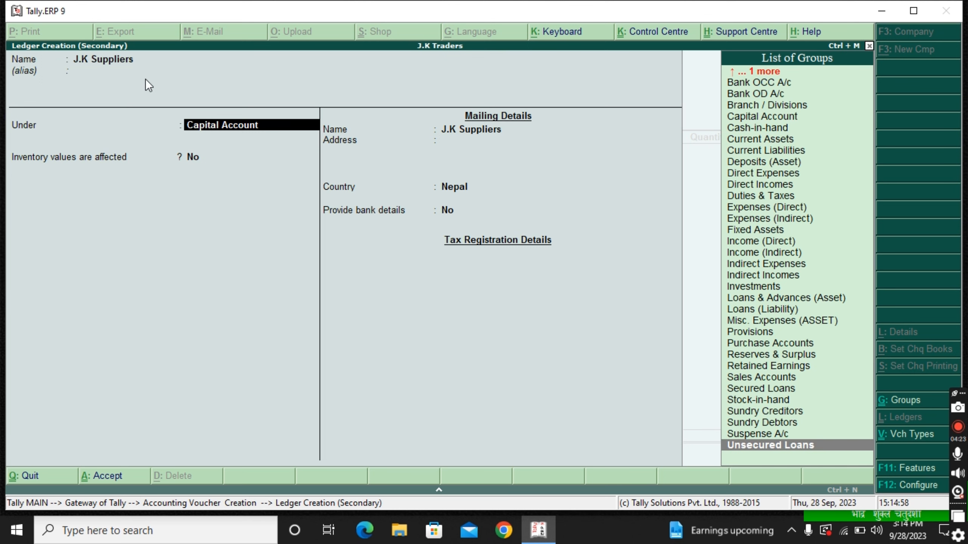
{"action": "key", "text": "Up"}
{"action": "key", "text": "Up"}
{"action": "key", "text": "Up"}
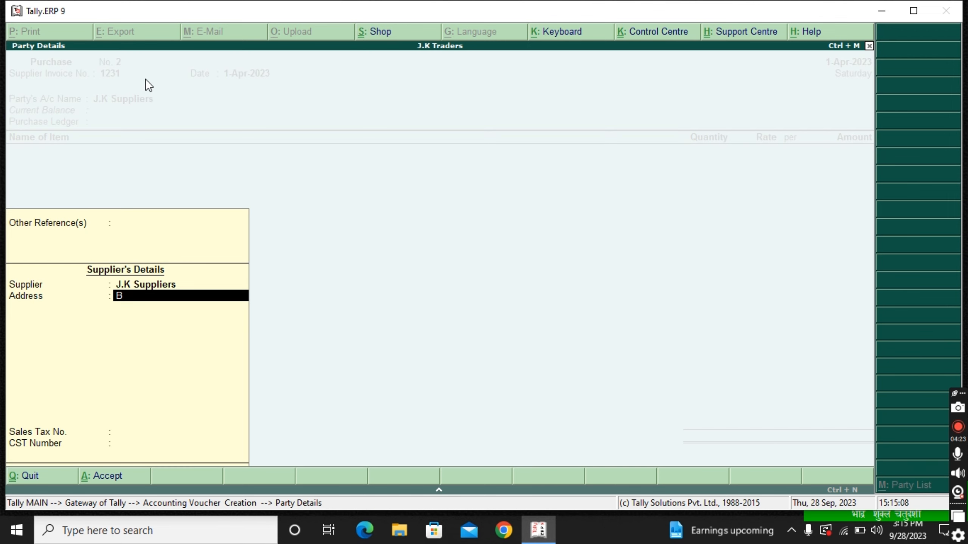
Step: Fill in the supplier's address, leave both tax numbers blank, and use Purchase A\c as the purchase ledger
{"action": "type", "text": "elly"}
{"action": "key", "text": "BackSpace"}
{"action": "key", "text": "BackSpace"}
{"action": "key", "text": "BackSpace"}
{"action": "key", "text": "BackSpace"}
{"action": "type", "text": "hw"}
{"action": "key", "text": "Return"}
{"action": "key", "text": "Return"}
{"action": "key", "text": "Return"}
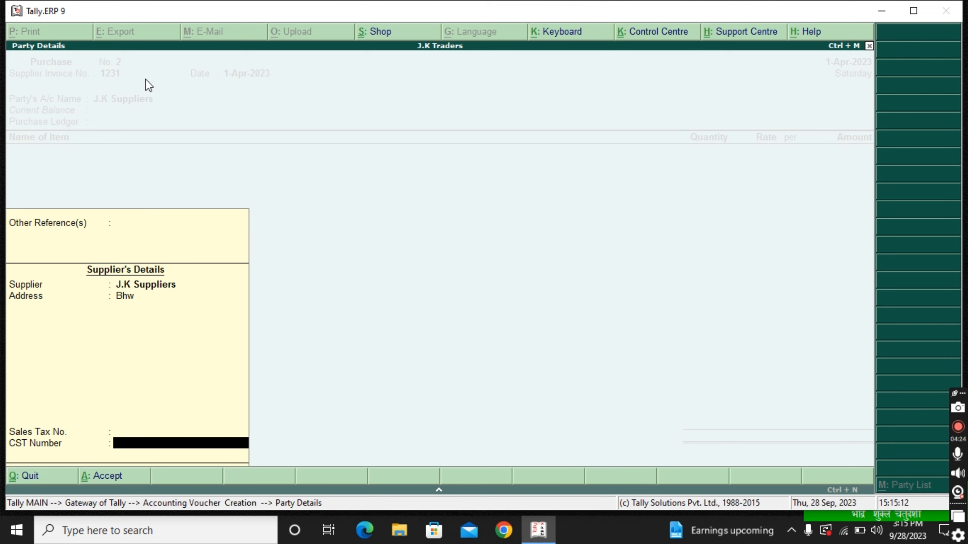
{"action": "key", "text": "Return"}
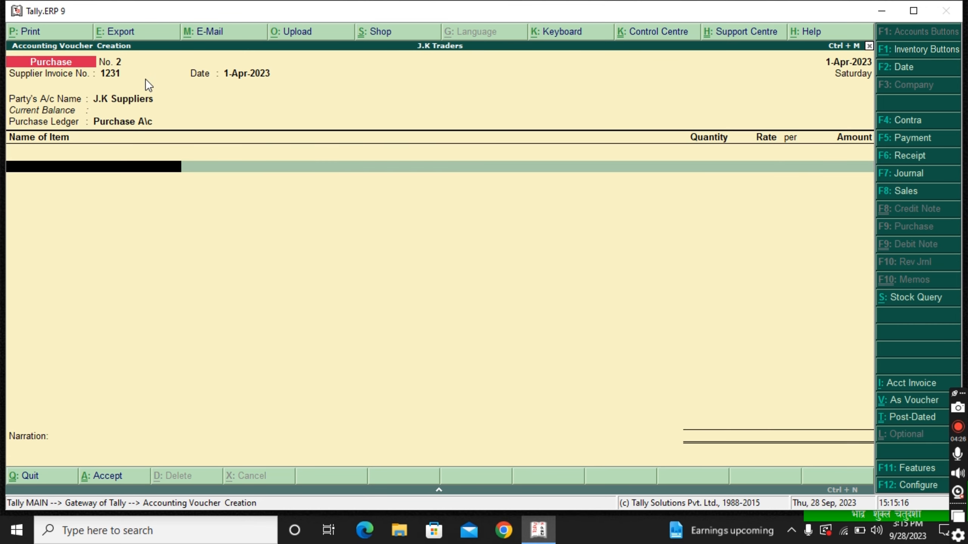
Step: Add the stock item Classmate Copy with a quantity of 50 dzn at a rate of 800 per dzn
{"action": "type", "text": "Cl"}
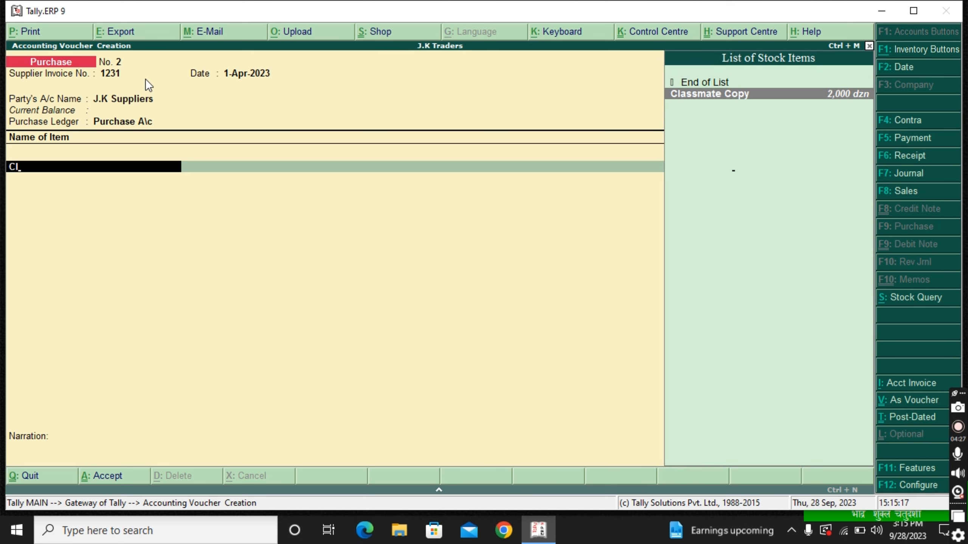
{"action": "key", "text": "Return"}
{"action": "type", "text": "50"}
{"action": "key", "text": "Return"}
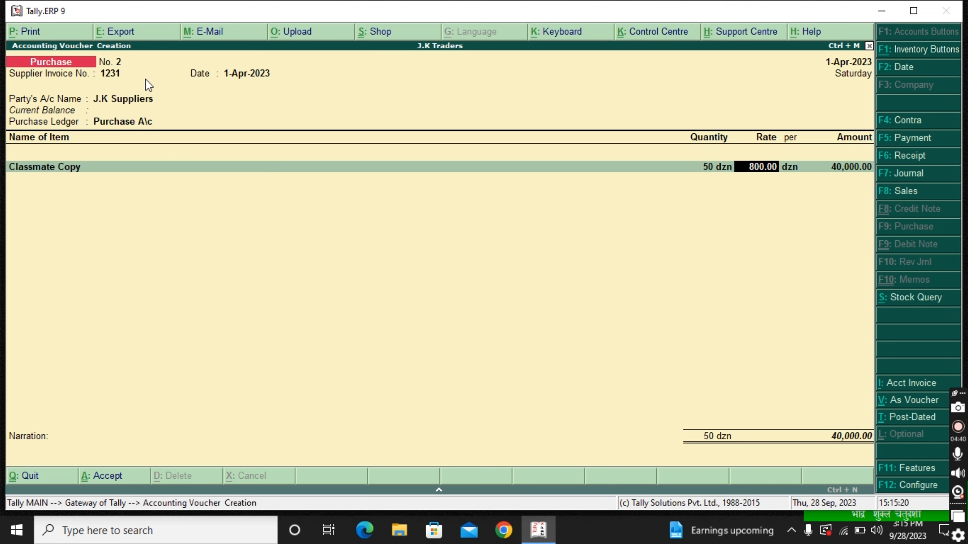
{"action": "key", "text": "Return"}
{"action": "key", "text": "Return"}
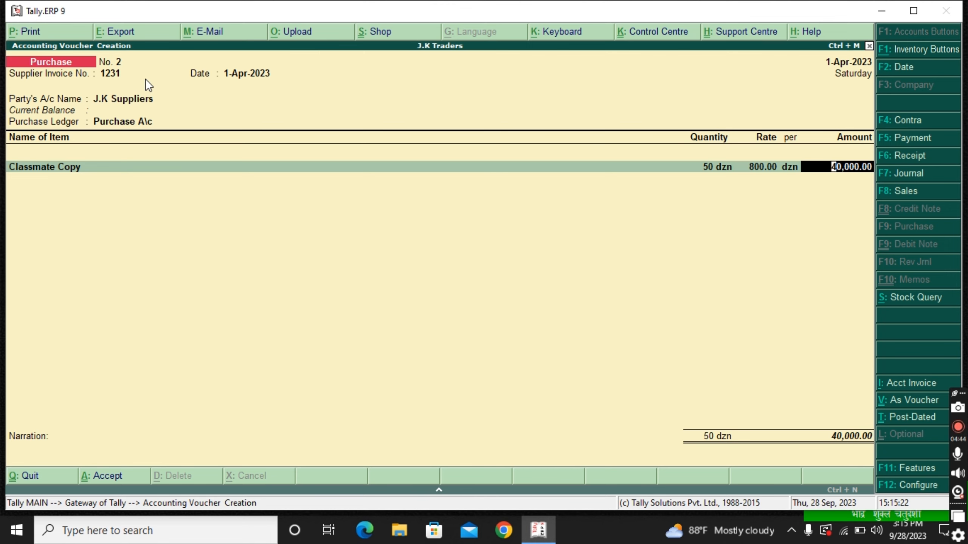
{"action": "key", "text": "Return"}
Step: Add the stock item Cello Pen with a quantity of 150 pkt at a rate of 80 per pkt
{"action": "type", "text": "C"}
{"action": "key", "text": "Down"}
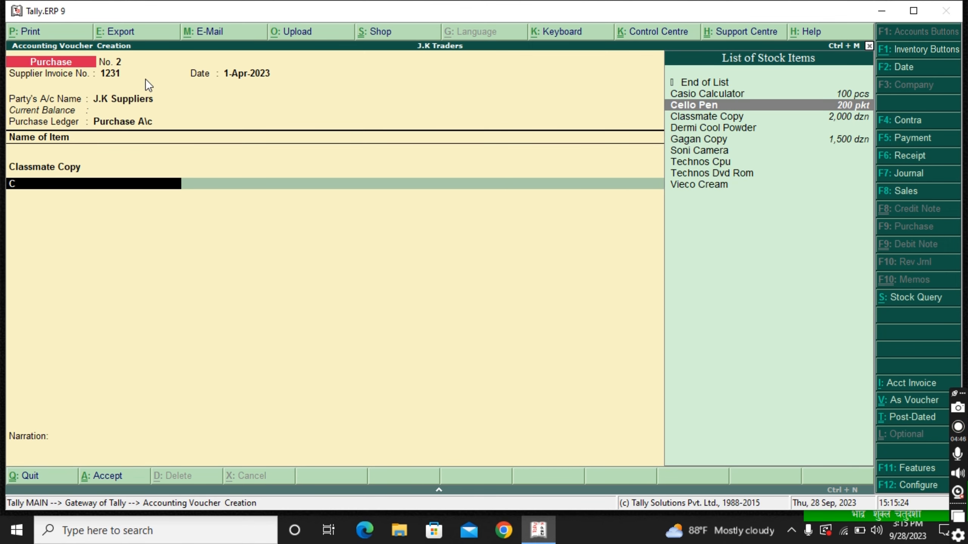
{"action": "key", "text": "Return"}
{"action": "type", "text": "15"}
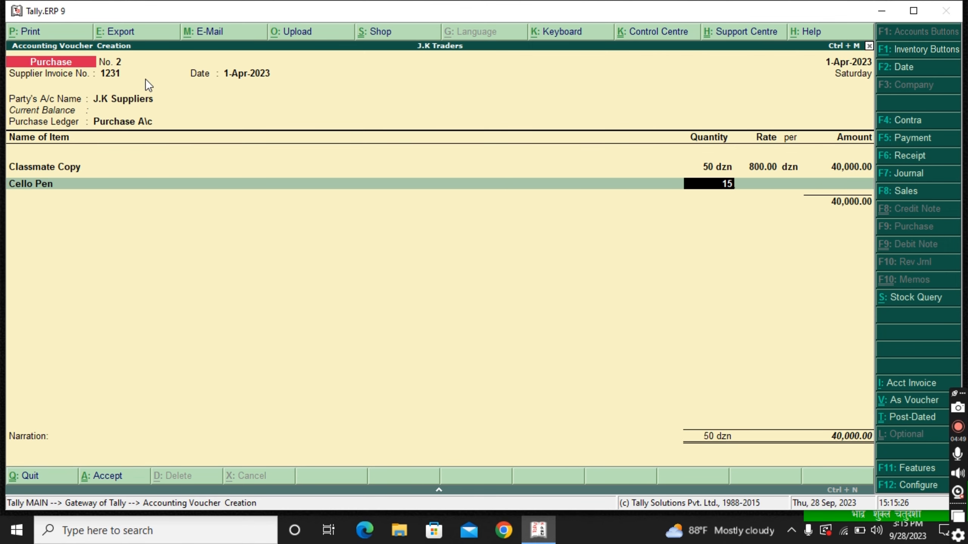
{"action": "type", "text": "0"}
{"action": "key", "text": "Return"}
{"action": "key", "text": "Return"}
{"action": "key", "text": "Return"}
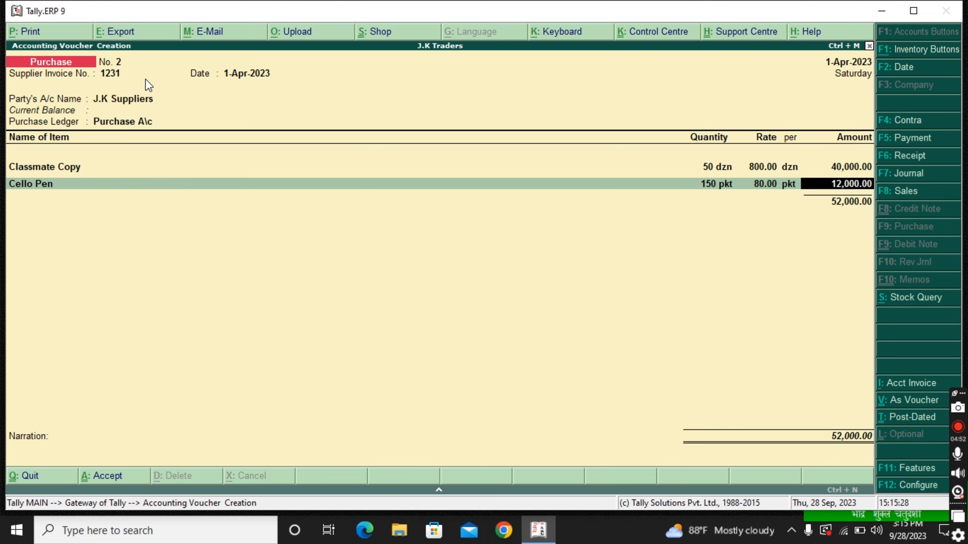
{"action": "key", "text": "Return"}
Step: Add the stock item Gagan Copy with a quantity of 20 dzn at a rate of 350 per dzn
{"action": "type", "text": "G"}
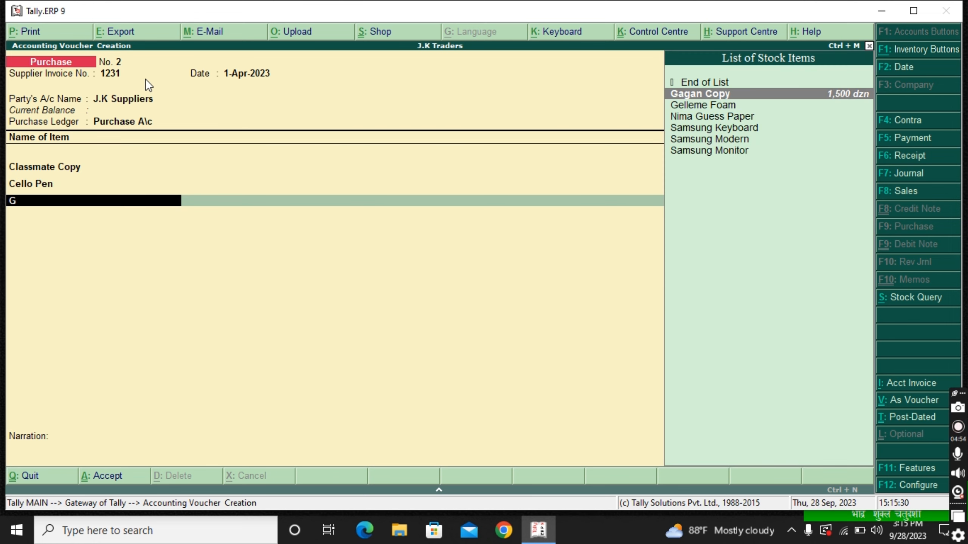
{"action": "key", "text": "Return"}
{"action": "type", "text": "20"}
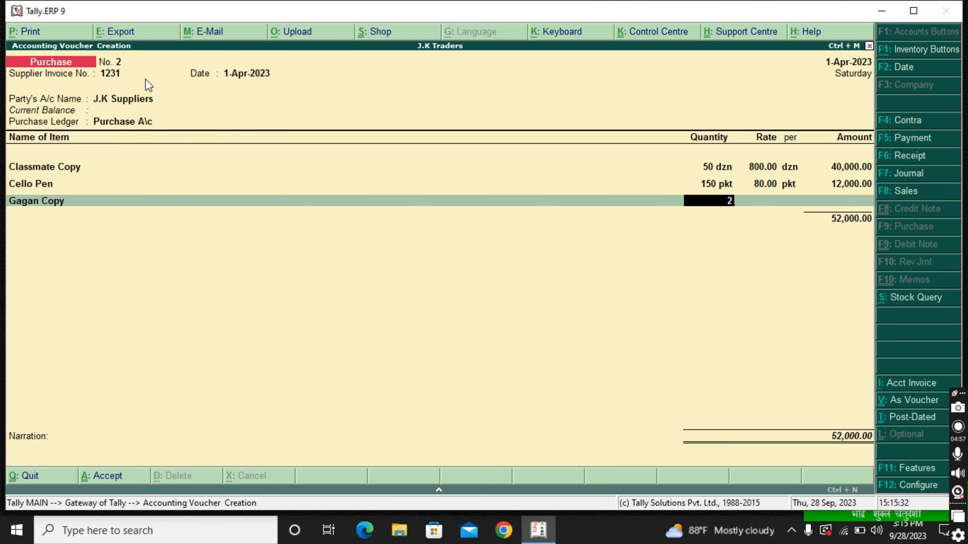
{"action": "key", "text": "Return"}
{"action": "key", "text": "Return"}
{"action": "key", "text": "Return"}
{"action": "key", "text": "Return"}
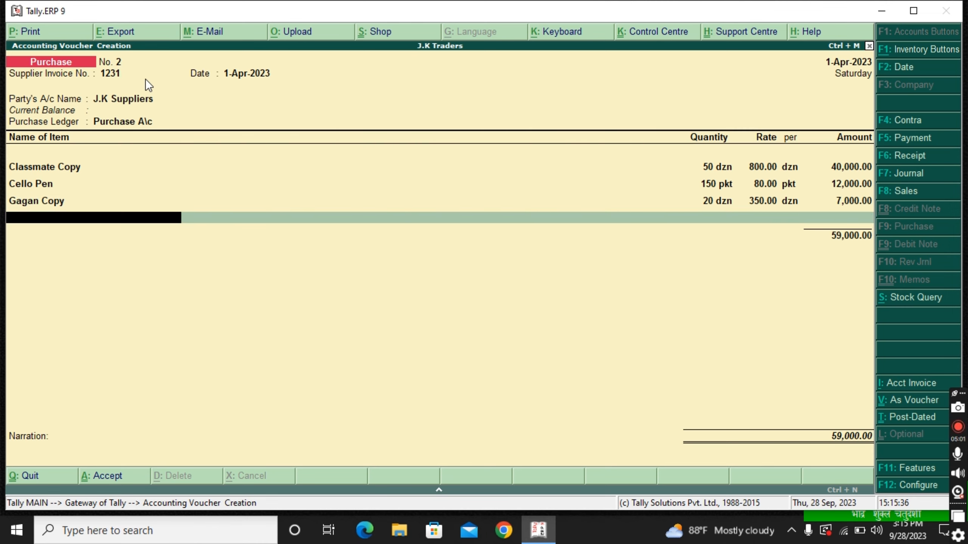
Step: End the item list and add the Discount Received A/c ledger with a rate of -9%
{"action": "key", "text": "Return"}
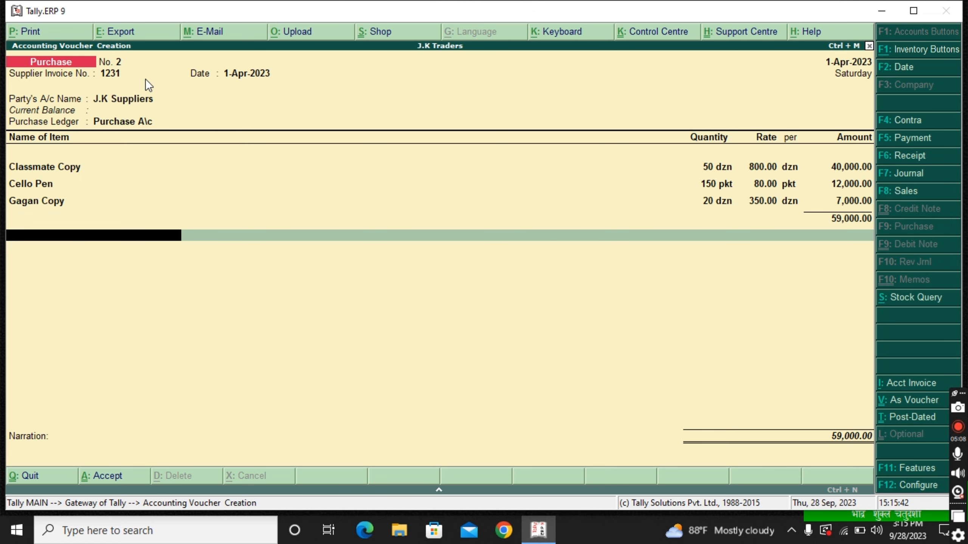
{"action": "type", "text": "d"}
{"action": "key", "text": "Down"}
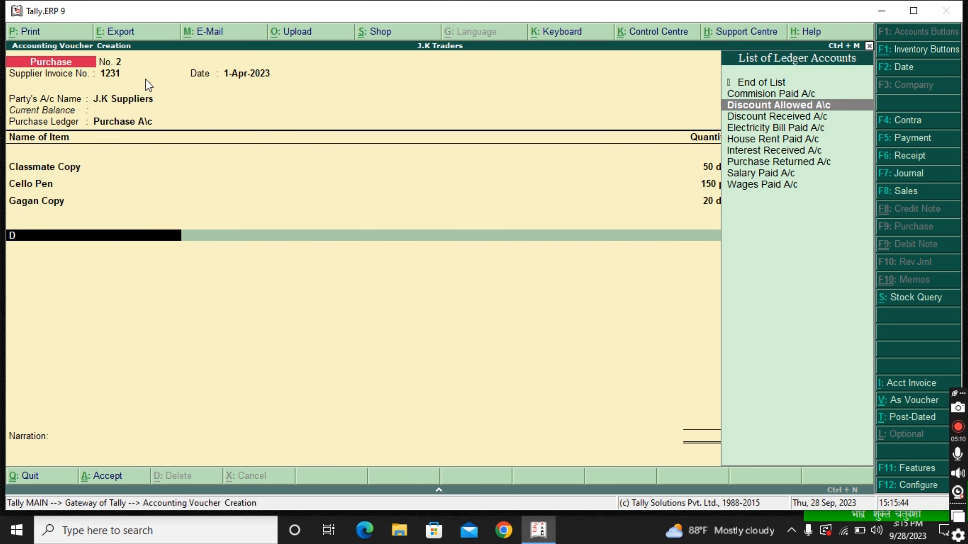
{"action": "key", "text": "Down"}
{"action": "key", "text": "Return"}
{"action": "type", "text": "-9%"}
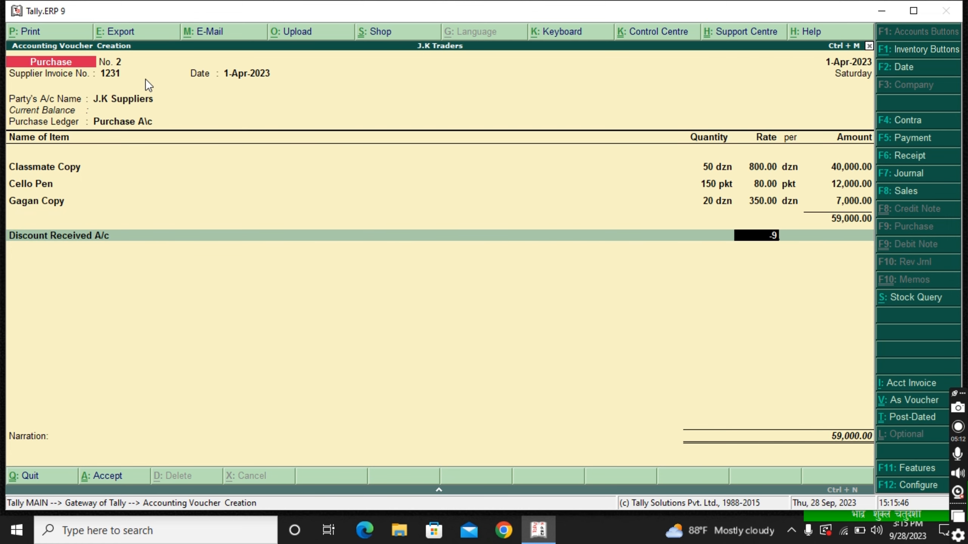
{"action": "key", "text": "Return"}
{"action": "key", "text": "Return"}
Step: Add the Vat A/c ledger at 13% and finish the ledger entries
{"action": "type", "text": "Va"}
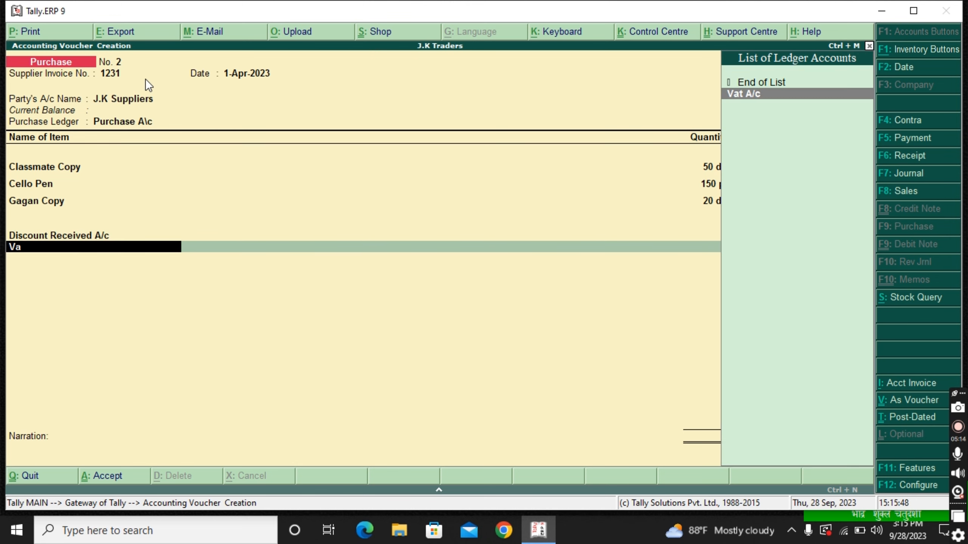
{"action": "key", "text": "Return"}
{"action": "key", "text": "Return"}
{"action": "key", "text": "Return"}
{"action": "key", "text": "Return"}
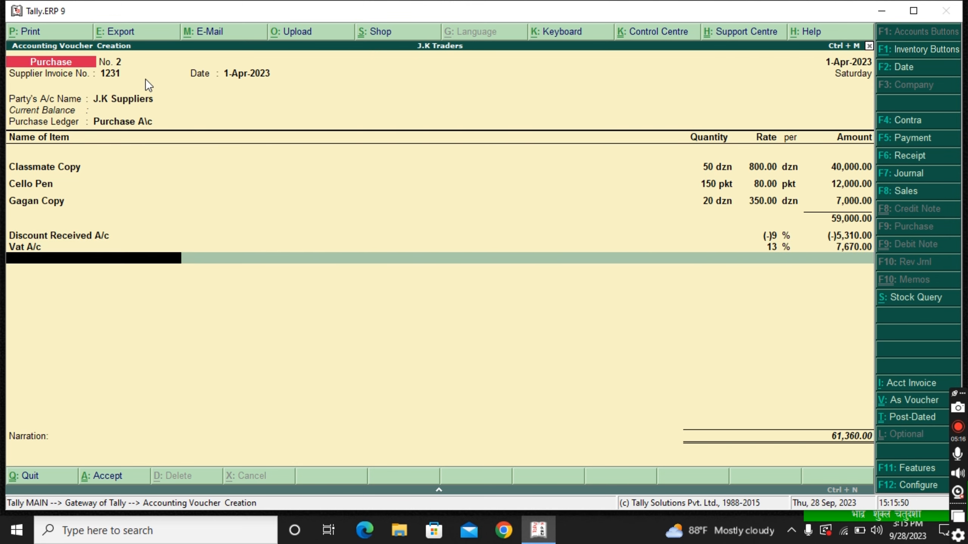
{"action": "key", "text": "Return"}
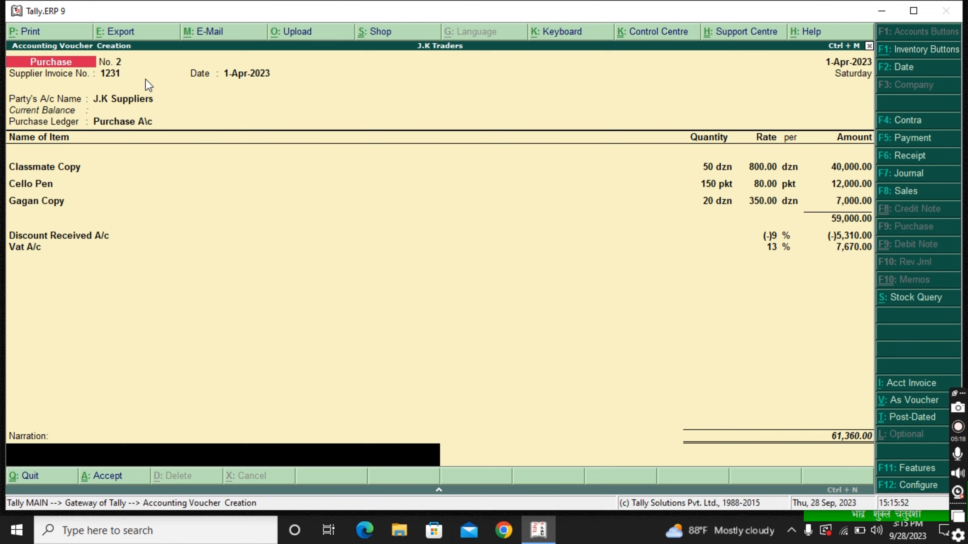
Step: Enter the narration "being purchase the following items on credit" and save the credit purchase voucher
{"action": "type", "text": "being purchase the foll"}
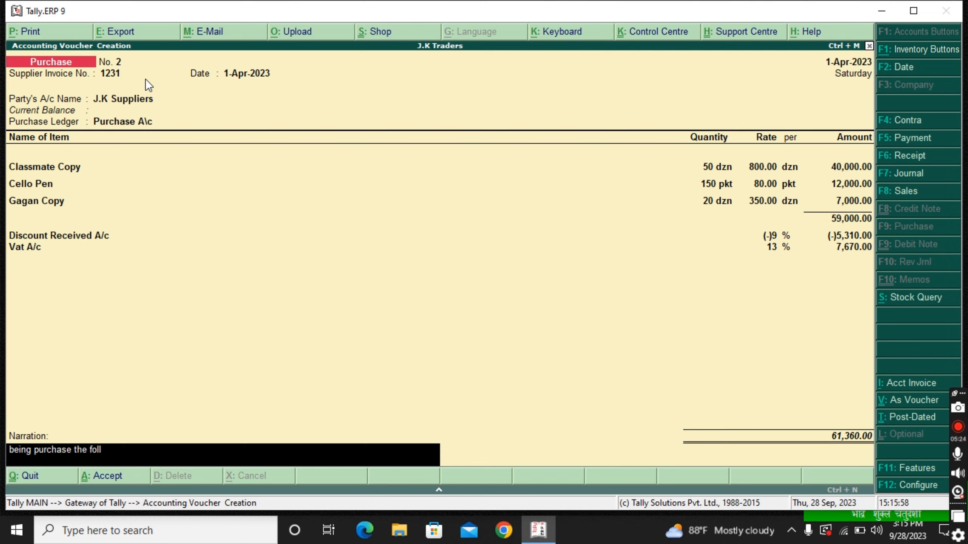
{"action": "type", "text": "owing items o"}
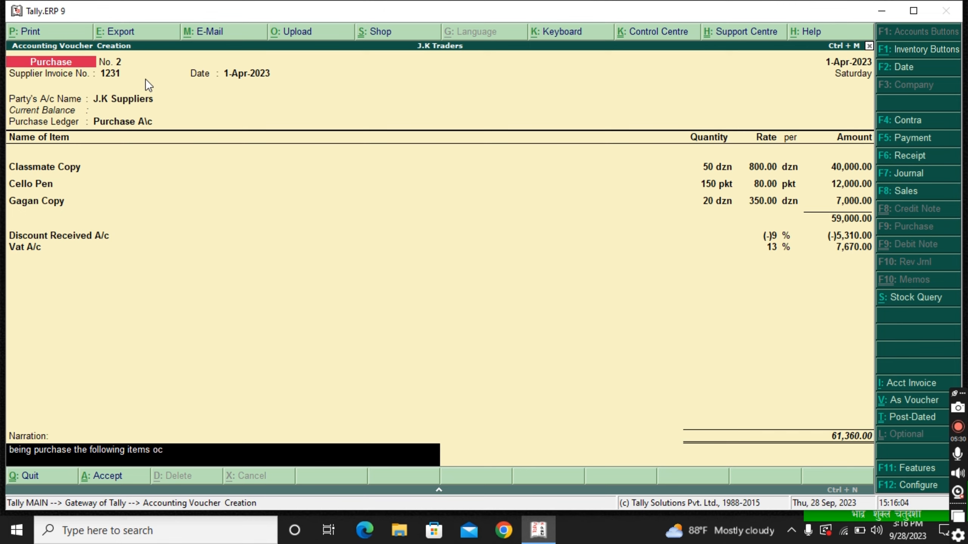
{"action": "type", "text": "n credit"}
{"action": "key", "text": "Return"}
{"action": "key", "text": "Return"}
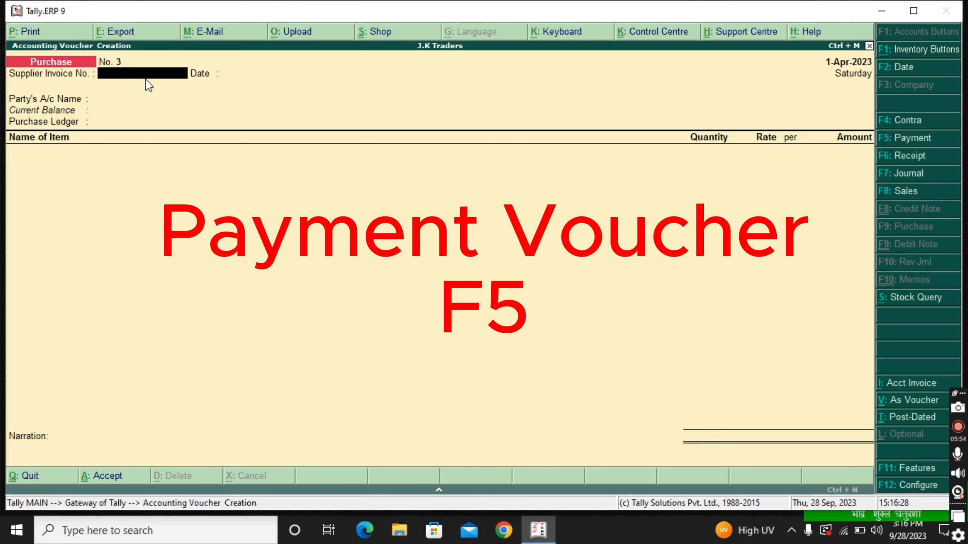
Step: Start a payment voucher with Cash as the account and J.K Suppliers as the party paid
{"action": "key", "text": "F5"}
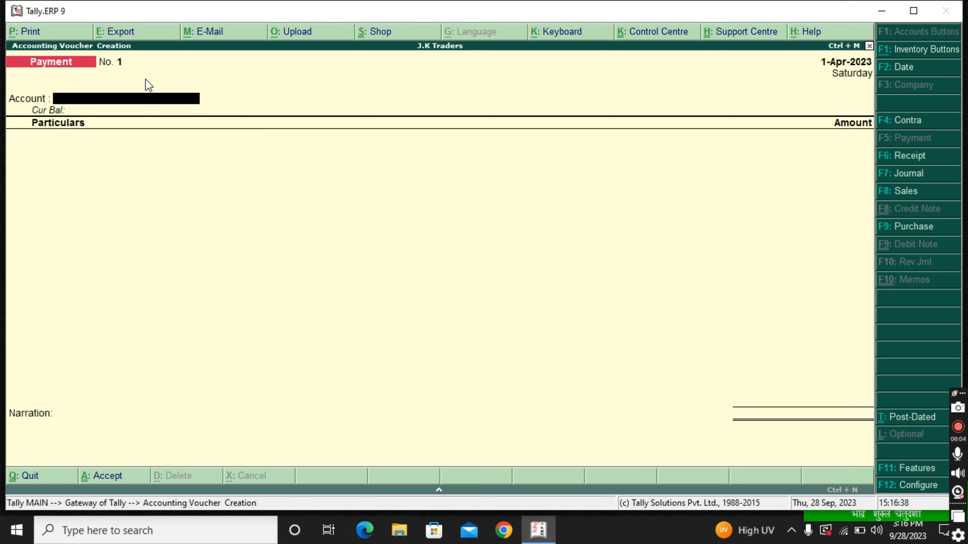
{"action": "type", "text": "Cash"}
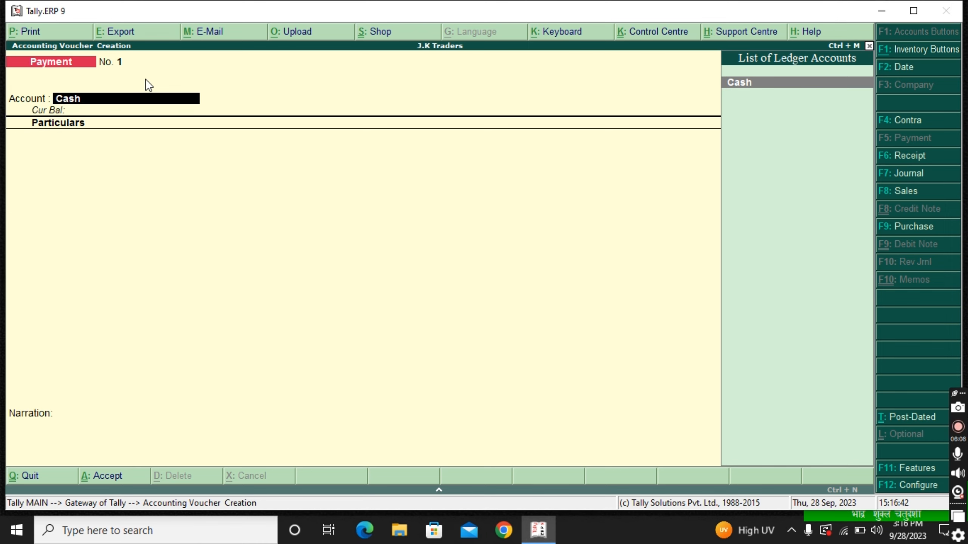
{"action": "key", "text": "Return"}
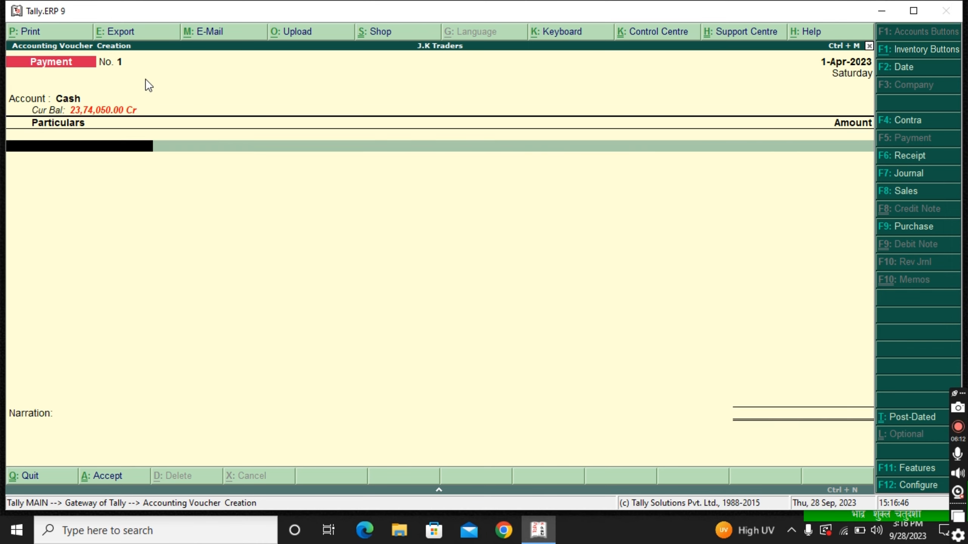
{"action": "type", "text": "J"}
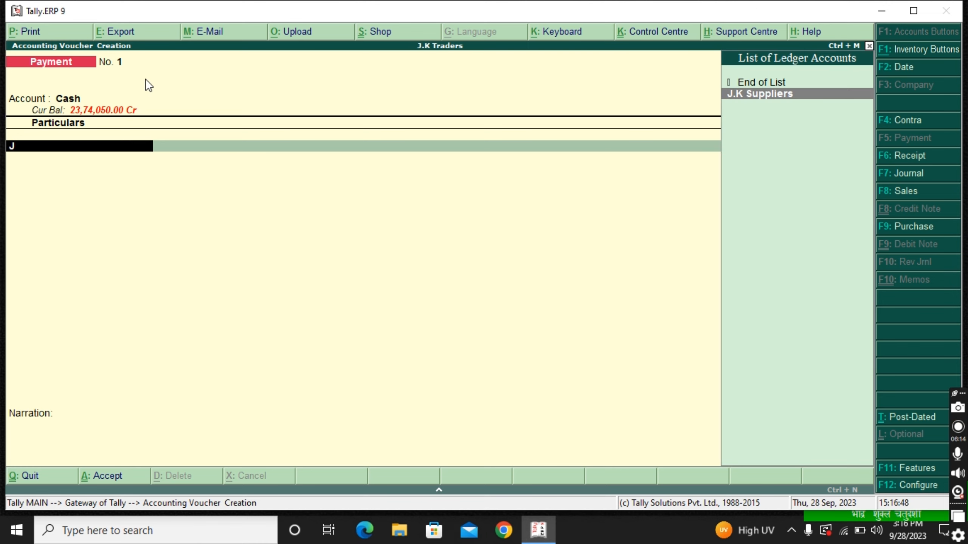
{"action": "key", "text": "Return"}
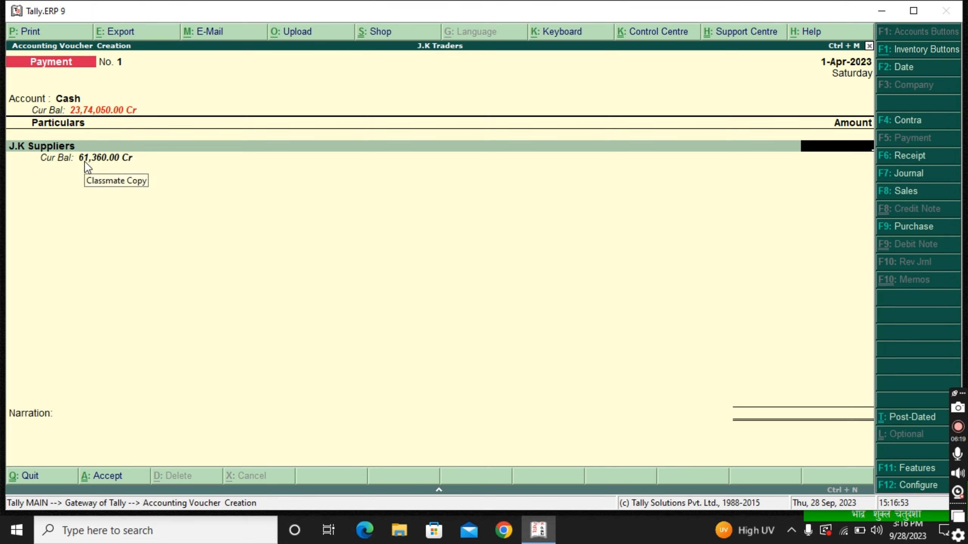
Step: Enter a payment amount of 61360 to J.K Suppliers and allocate it as Agst Ref to bill 1231
{"action": "type", "text": "61"}
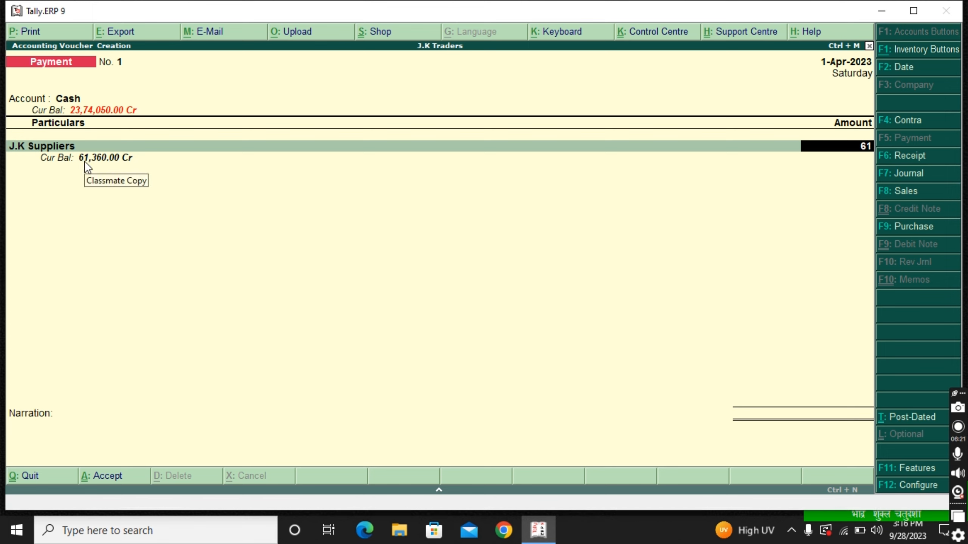
{"action": "type", "text": ",360"}
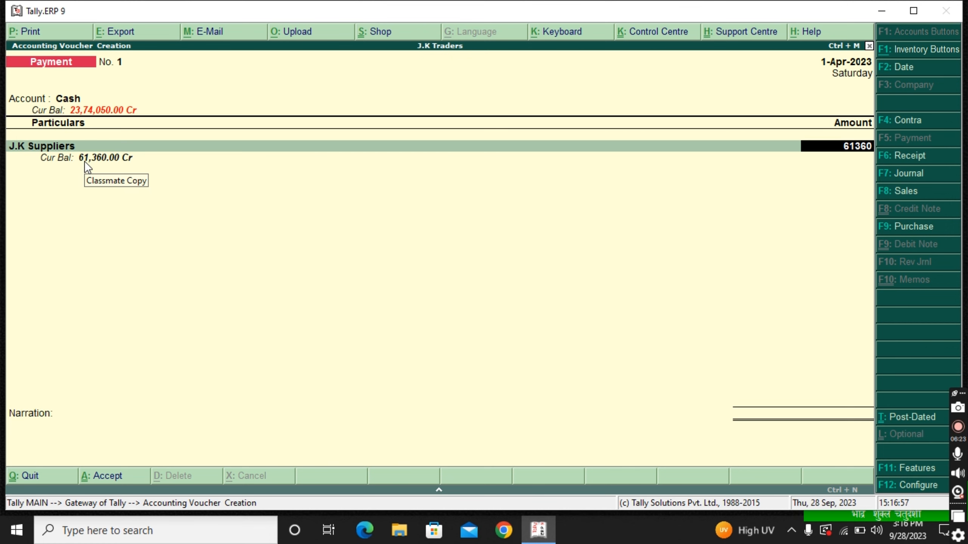
{"action": "key", "text": "Return"}
{"action": "key", "text": "Return"}
{"action": "key", "text": "Return"}
{"action": "key", "text": "Return"}
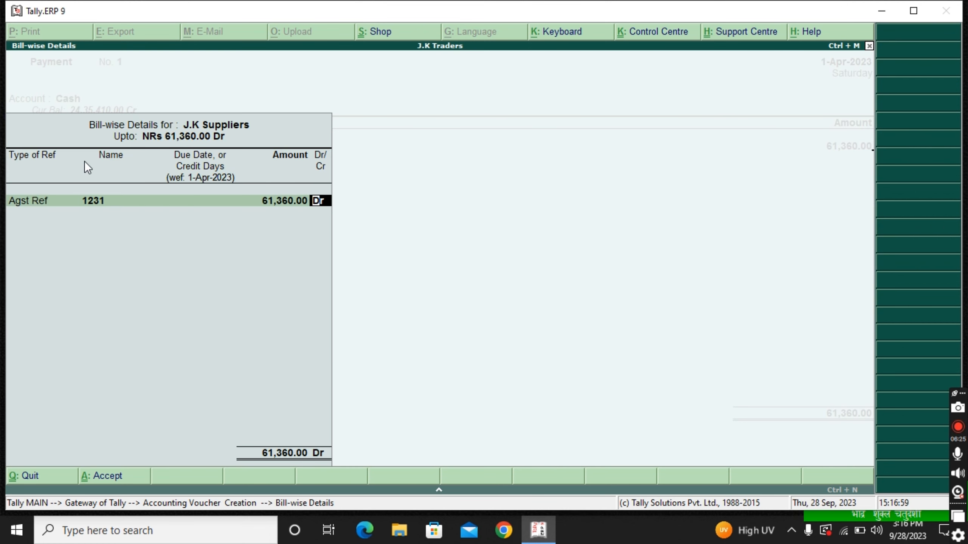
{"action": "key", "text": "Return"}
{"action": "key", "text": "Return"}
Step: Enter the narration "being payment to j.k supplliers" and save the payment voucher
{"action": "type", "text": "b"}
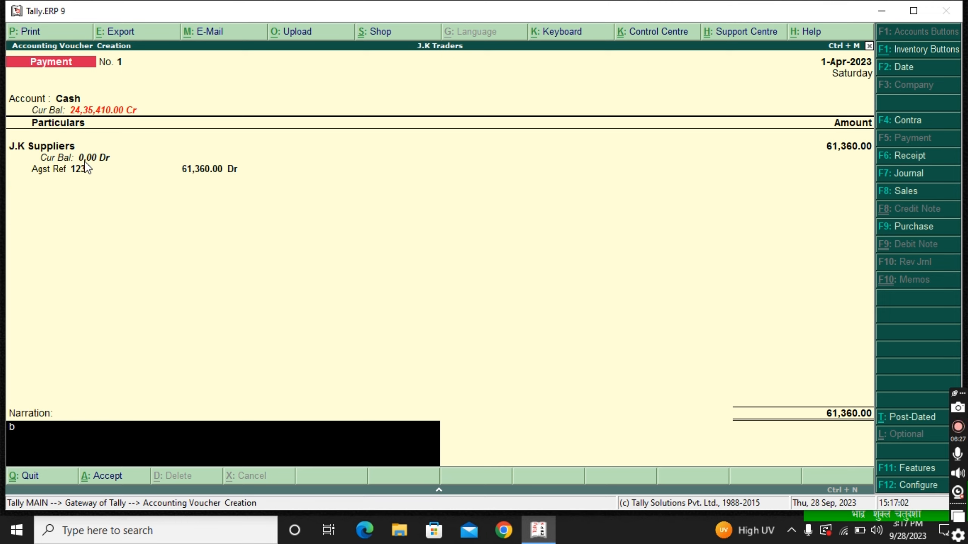
{"action": "type", "text": "eing payment"}
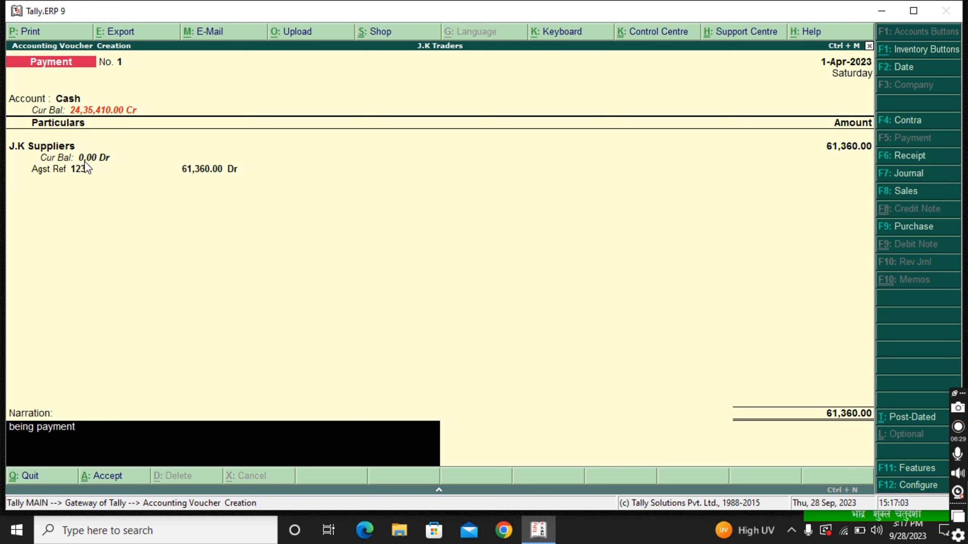
{"action": "type", "text": " to j.k supplliers"}
{"action": "key", "text": "Return"}
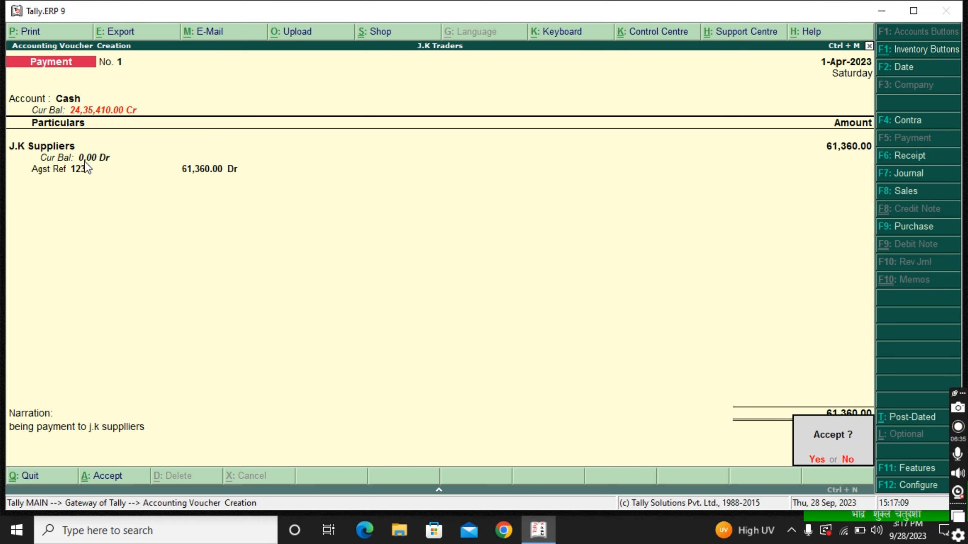
{"action": "key", "text": "Return"}
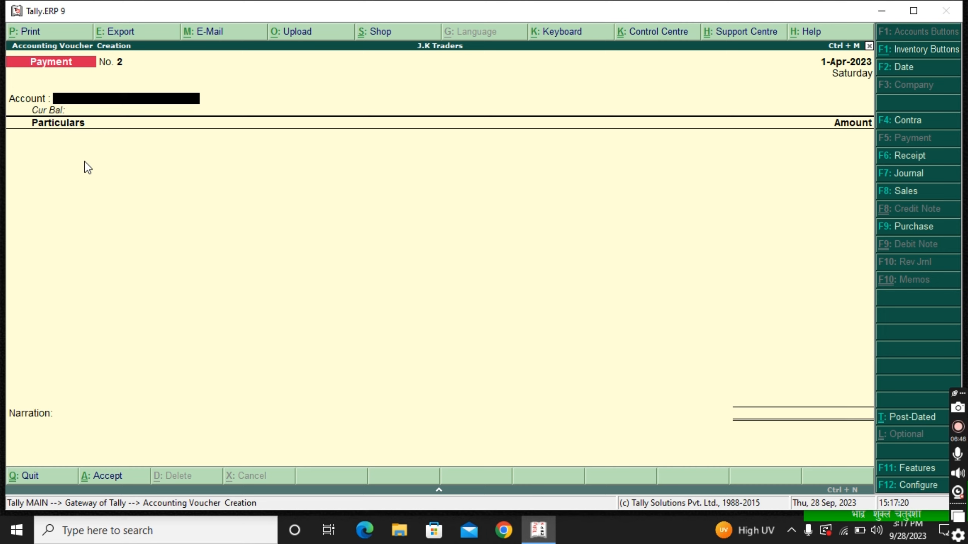
Step: Quit voucher entry and open the Day Book report for J.K Traders
{"action": "key", "text": "Escape"}
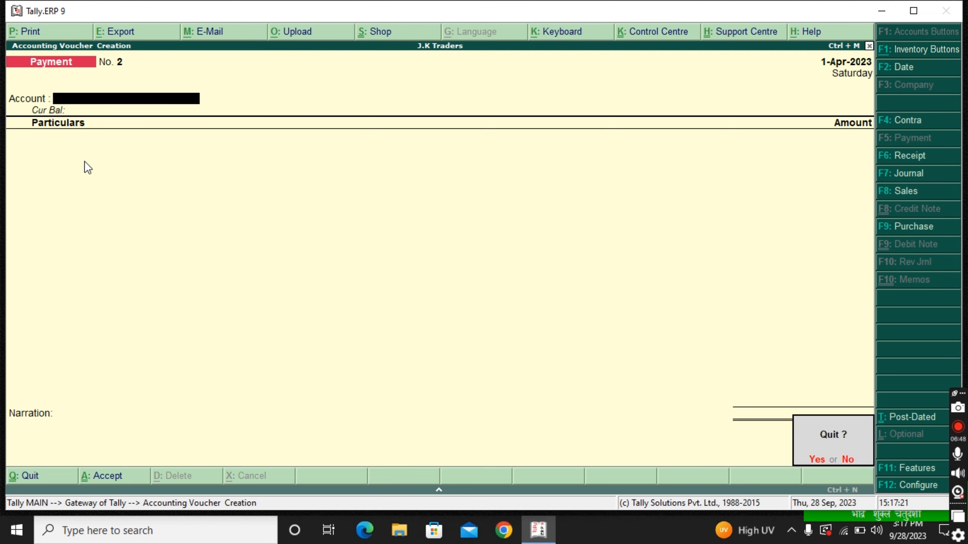
{"action": "key", "text": "Return"}
{"action": "key", "text": "Down"}
{"action": "key", "text": "Down"}
{"action": "key", "text": "Down"}
{"action": "key", "text": "Down"}
{"action": "key", "text": "Down"}
{"action": "key", "text": "Down"}
{"action": "key", "text": "Down"}
{"action": "key", "text": "Down"}
{"action": "key", "text": "Down"}
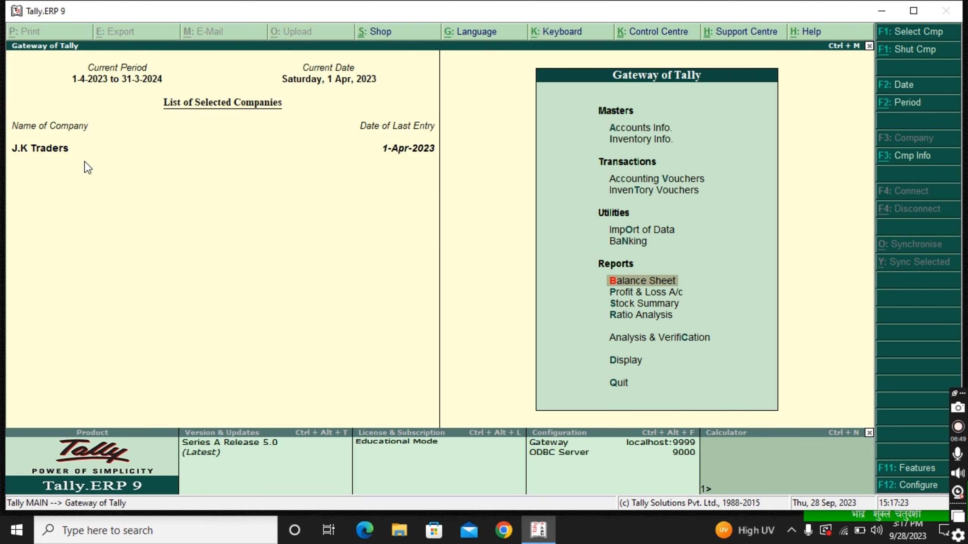
{"action": "key", "text": "Return"}
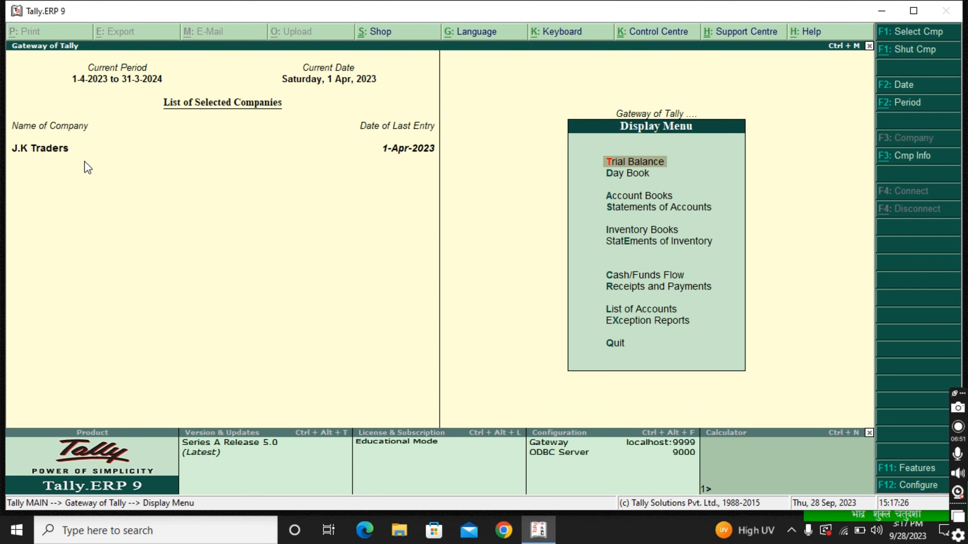
{"action": "key", "text": "Down"}
{"action": "key", "text": "Return"}
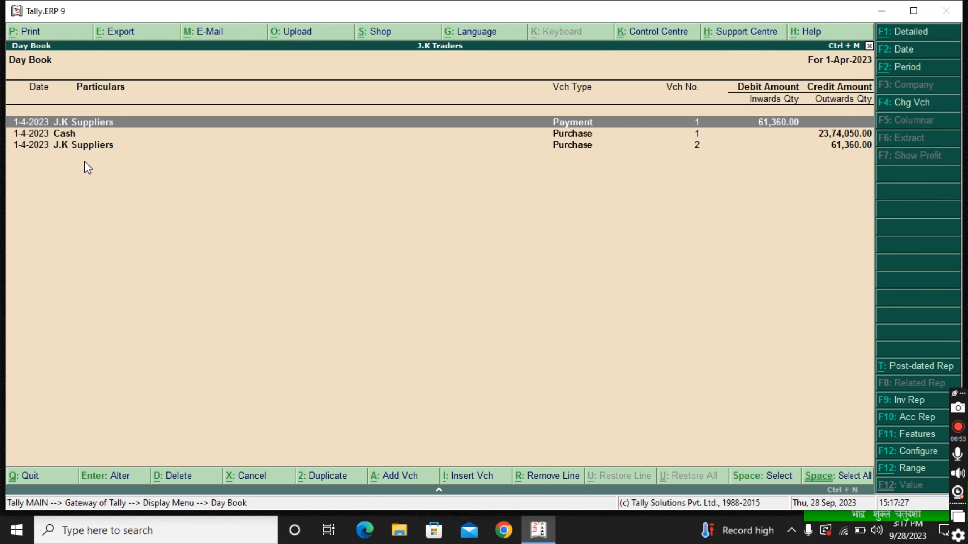
Step: Review the J.K Suppliers credit purchase voucher and the Cash purchase voucher from the Day Book, leaving both unchanged
{"action": "key", "text": "Down"}
{"action": "key", "text": "Down"}
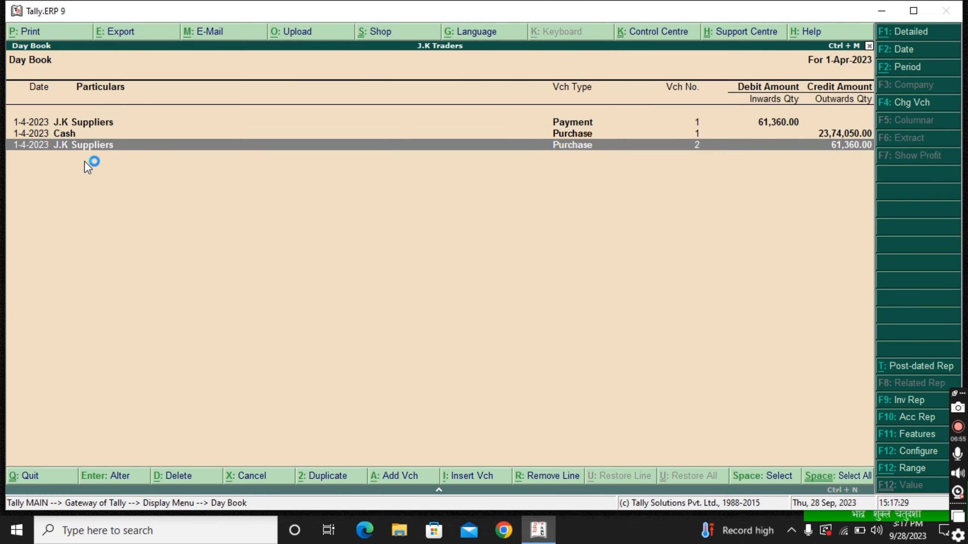
{"action": "key", "text": "Return"}
{"action": "key", "text": "Escape"}
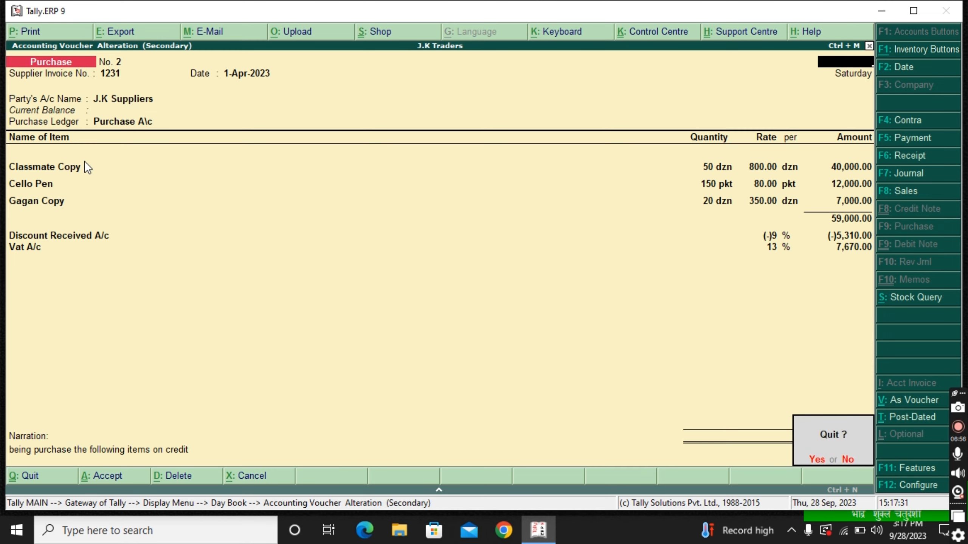
{"action": "key", "text": "y"}
{"action": "key", "text": "Return"}
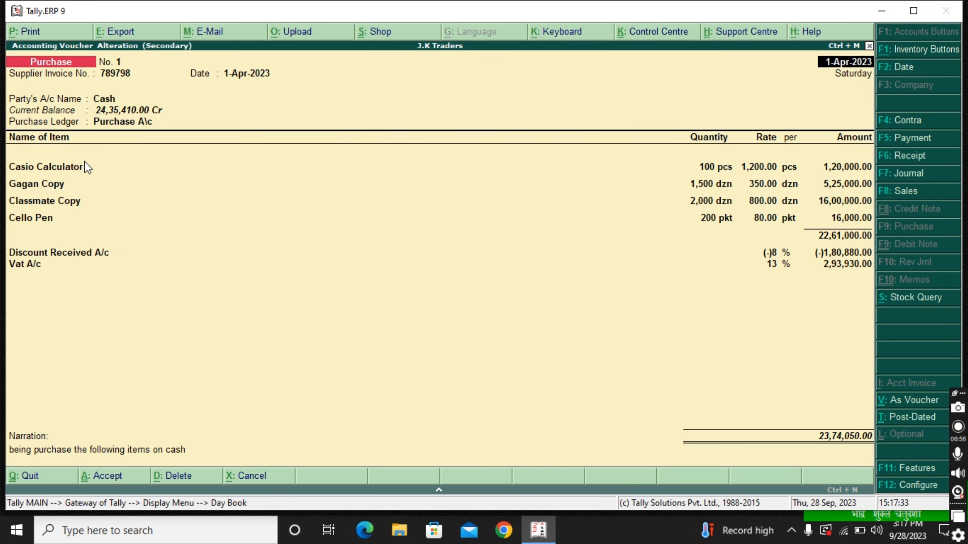
{"action": "key", "text": "Escape"}
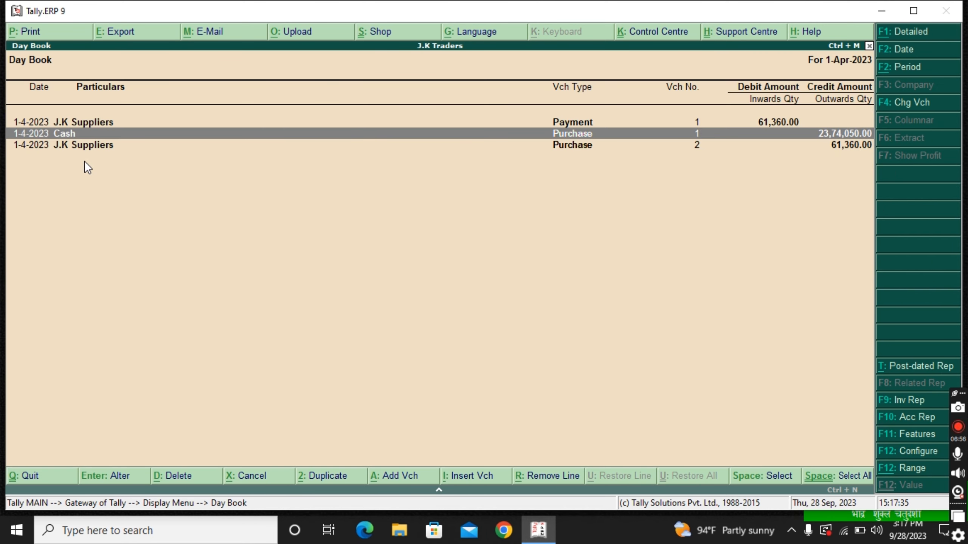
Step: Review the J.K Suppliers payment voucher, close it, and open the J.K Suppliers purchase voucher No. 2
{"action": "key", "text": "Up"}
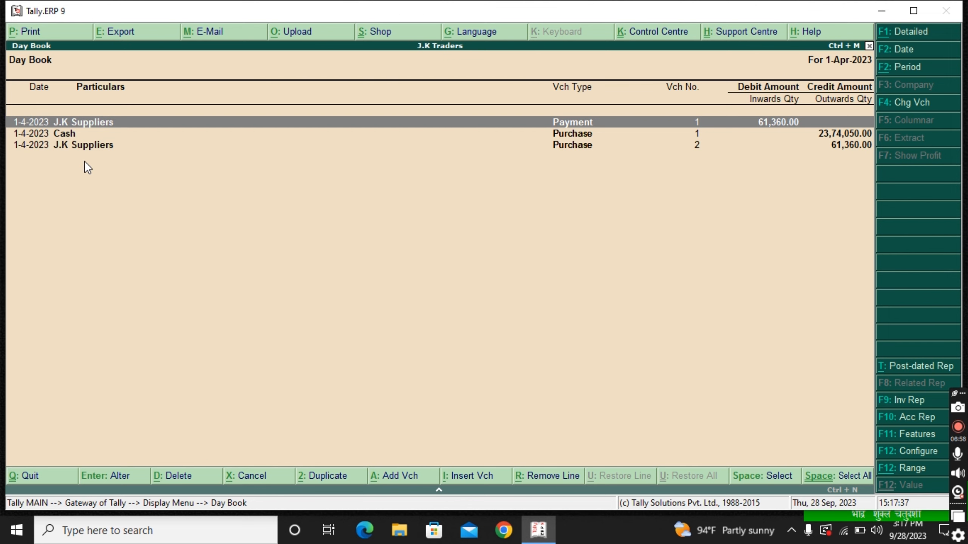
{"action": "key", "text": "Return"}
{"action": "key", "text": "Escape"}
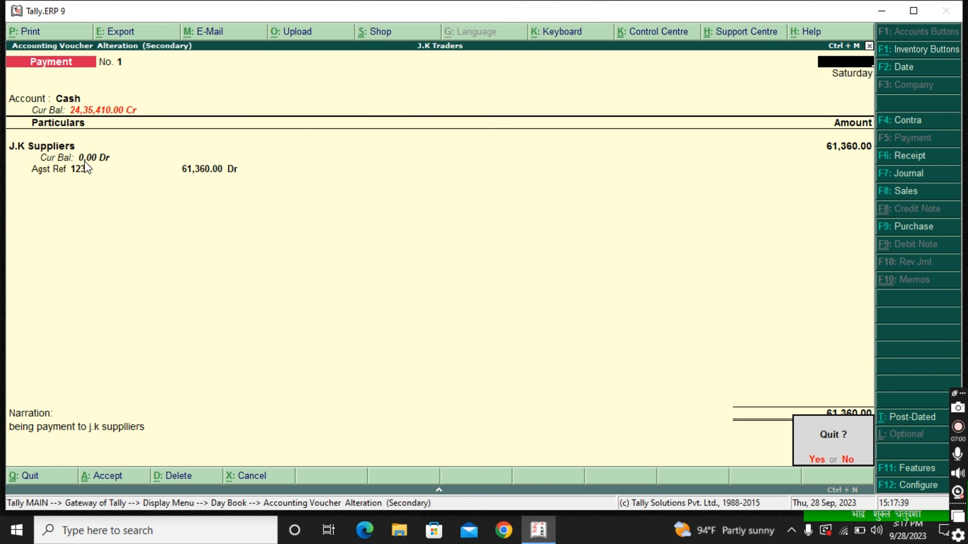
{"action": "key", "text": "Return"}
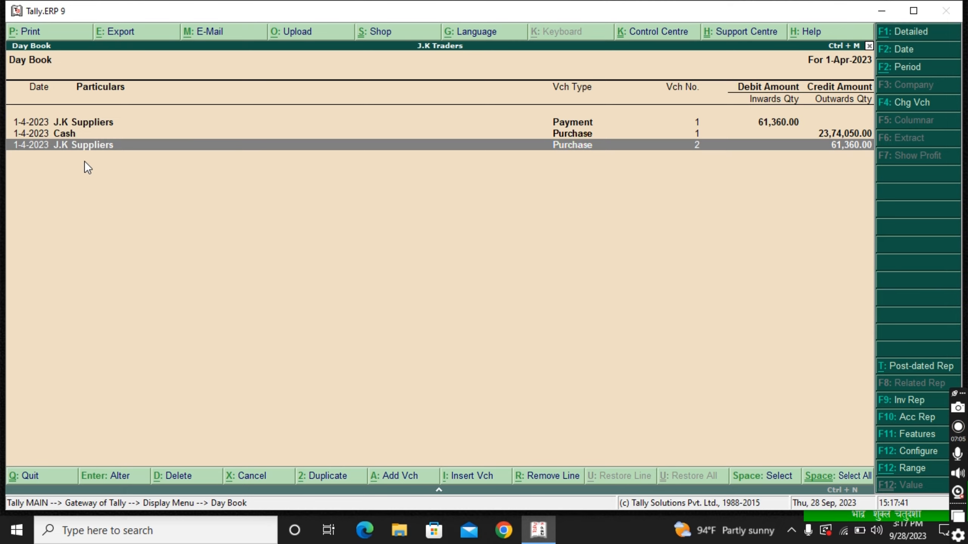
{"action": "key", "text": "Return"}
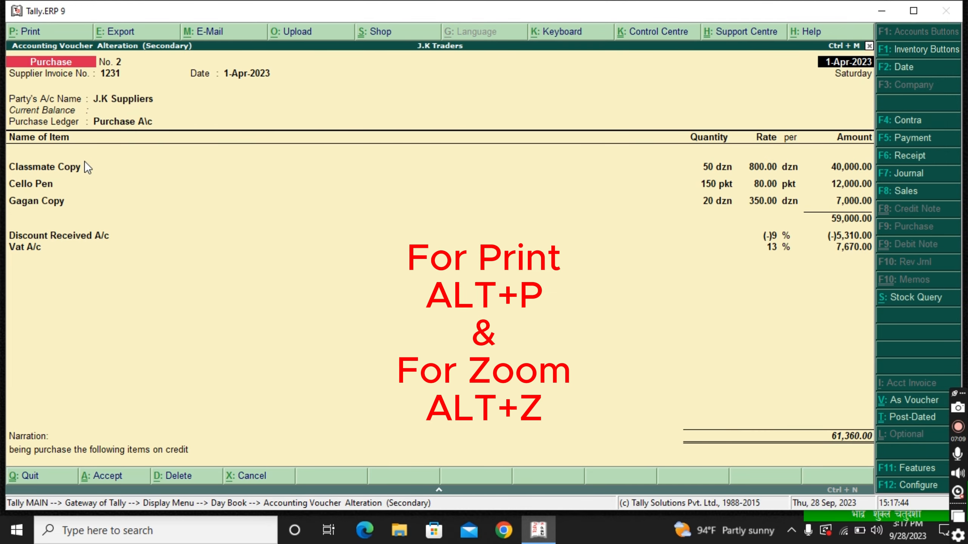
{"action": "key", "text": "alt+p"}
{"action": "key", "text": "Return"}
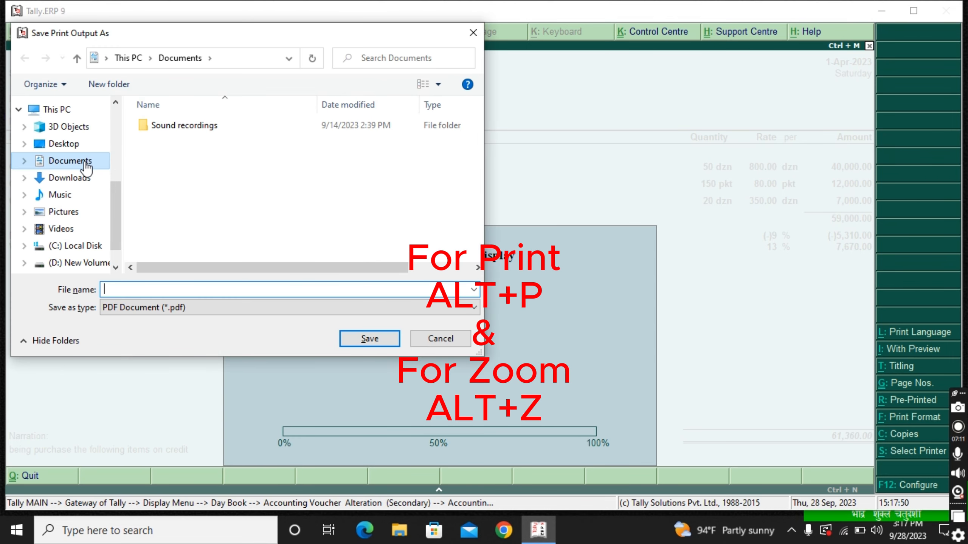
{"action": "key", "text": "Escape"}
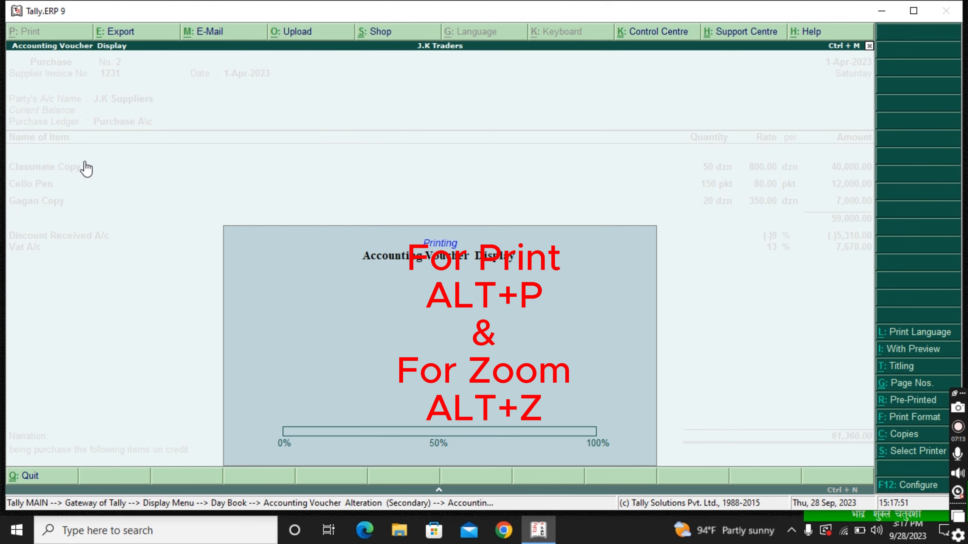
{"action": "key", "text": "Escape"}
{"action": "key", "text": "Return"}
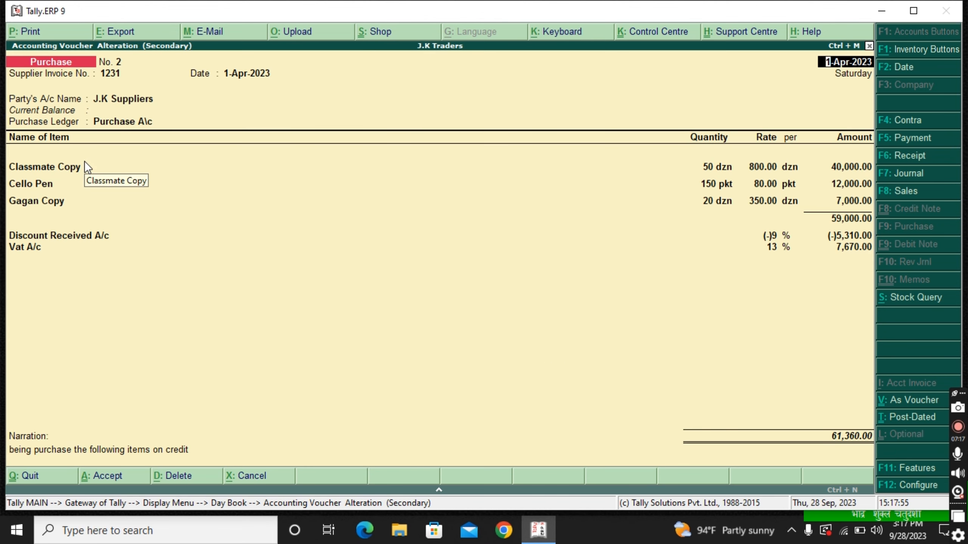
Step: Show the print preview of the purchase invoice, zoom in to examine it, and close the preview
{"action": "key", "text": "alt+p"}
{"action": "key", "text": "alt+i"}
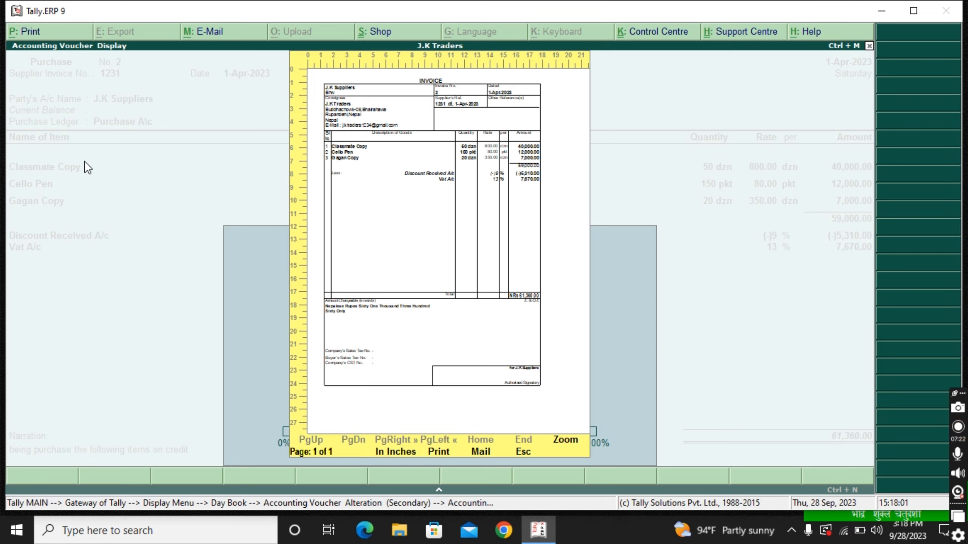
{"action": "key", "text": "alt+z"}
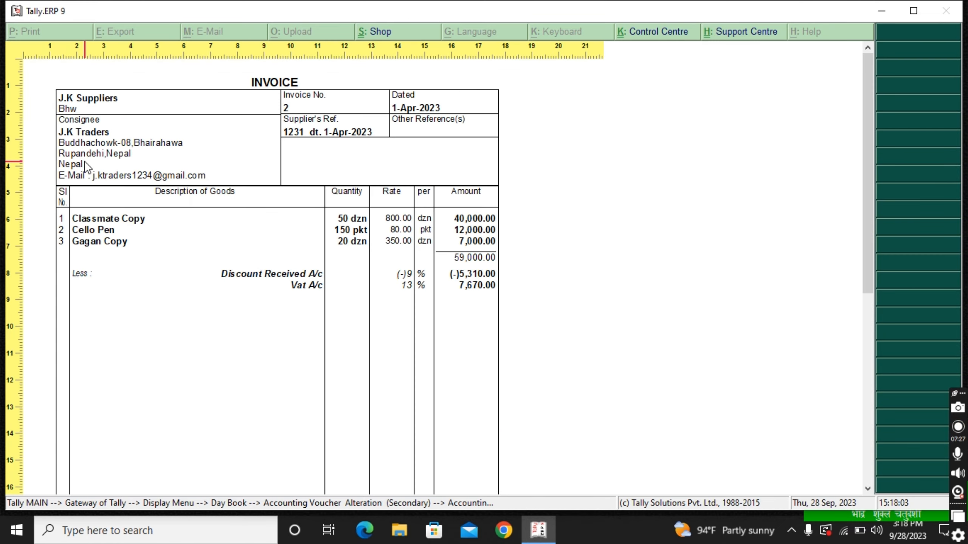
{"action": "key", "text": "Escape"}
{"action": "key", "text": "Escape"}
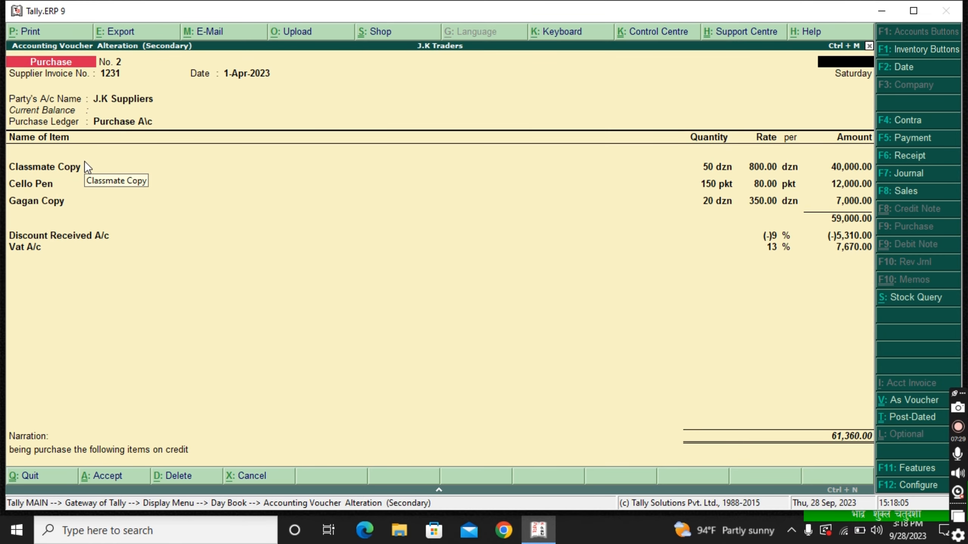
Step: Quit the purchase voucher and the Day Book and return to the Gateway of Tally
{"action": "key", "text": "Escape"}
{"action": "key", "text": "Return"}
{"action": "key", "text": "Escape"}
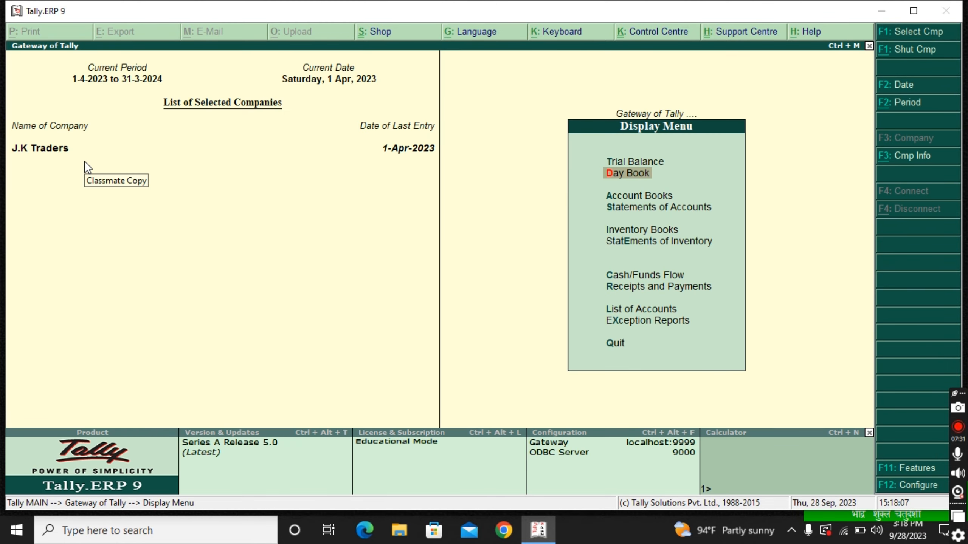
{"action": "key", "text": "Escape"}
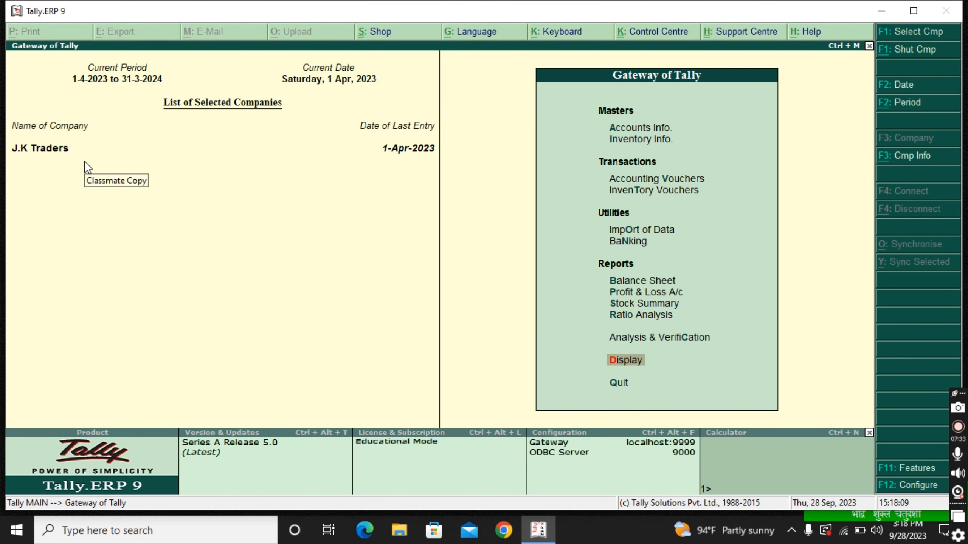